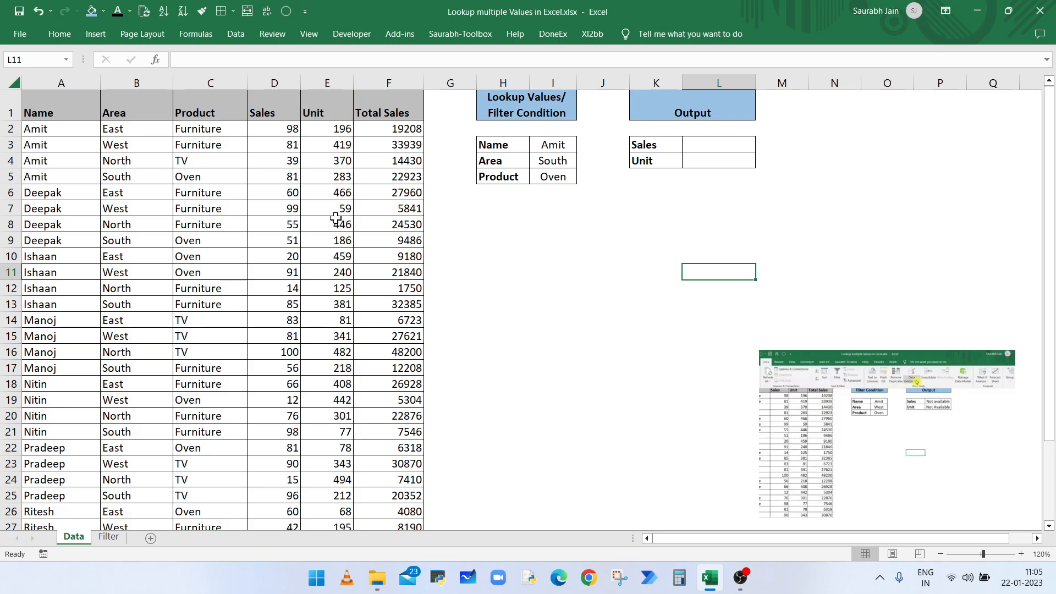
- Review the dropdown choices for the Name, Area (South) and Product (Oven) criteria
{"action": "left_click", "coordinate": [544, 143]}
{"action": "left_click", "coordinate": [583, 146]}
{"action": "left_click", "coordinate": [618, 204]}
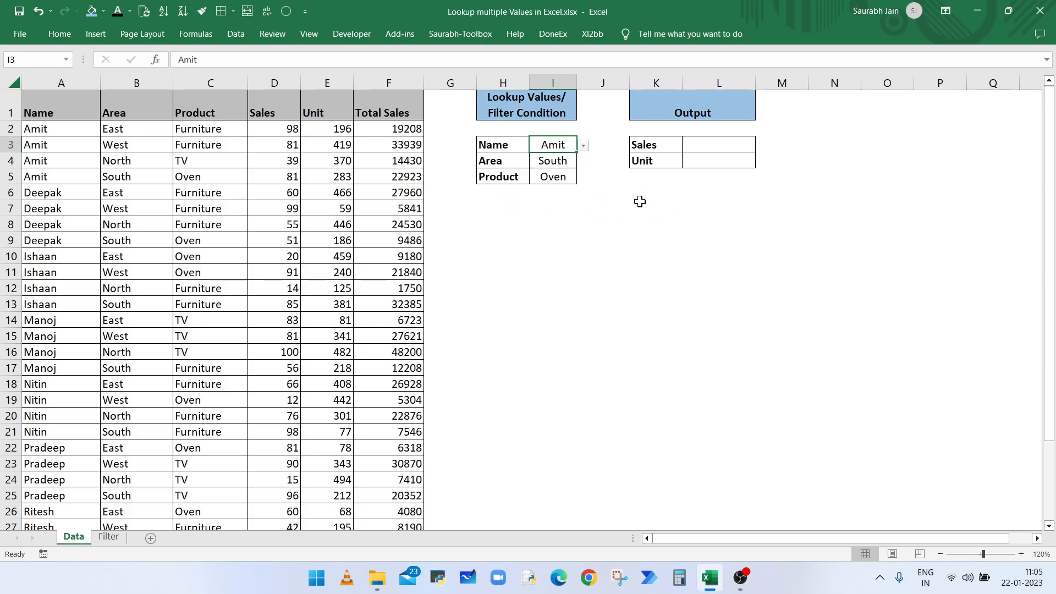
{"action": "left_click", "coordinate": [552, 161]}
{"action": "left_click", "coordinate": [584, 163]}
{"action": "left_click", "coordinate": [614, 219]}
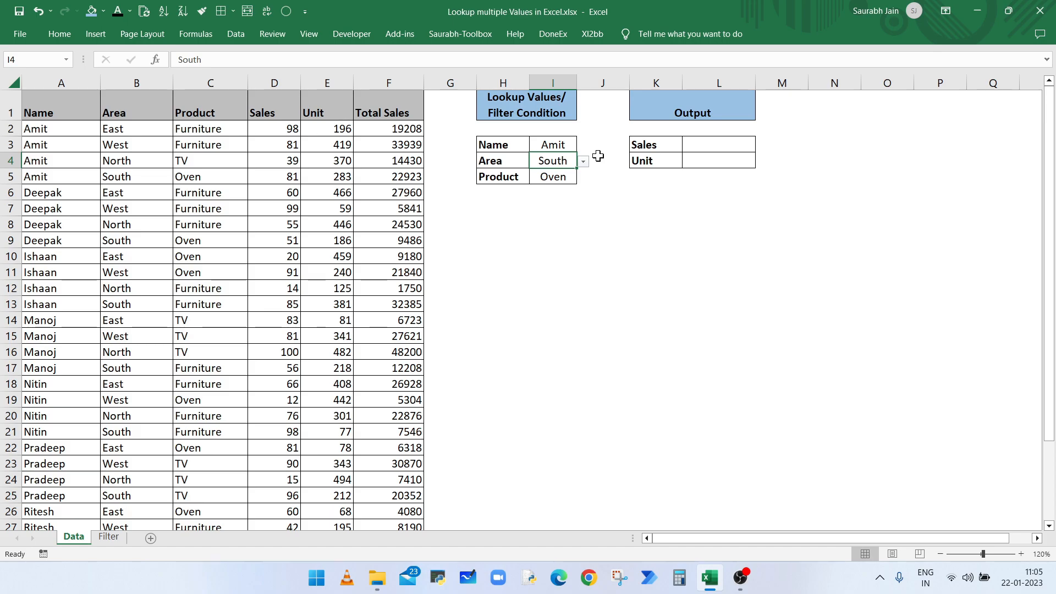
{"action": "left_click", "coordinate": [572, 144]}
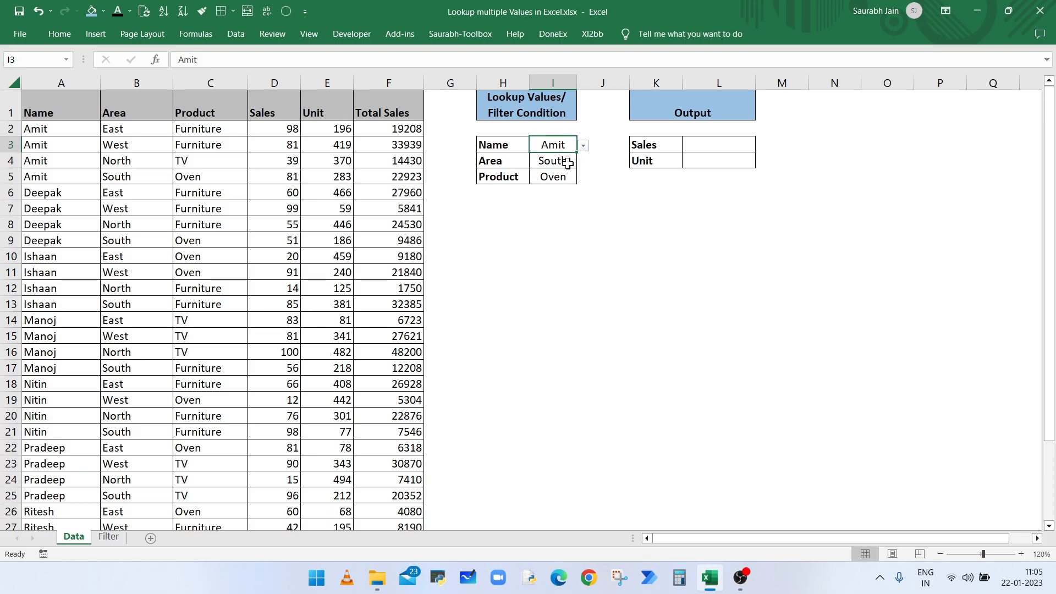
{"action": "left_click", "coordinate": [566, 161]}
{"action": "left_click", "coordinate": [567, 176]}
{"action": "left_click", "coordinate": [583, 178]}
{"action": "left_click", "coordinate": [583, 177]}
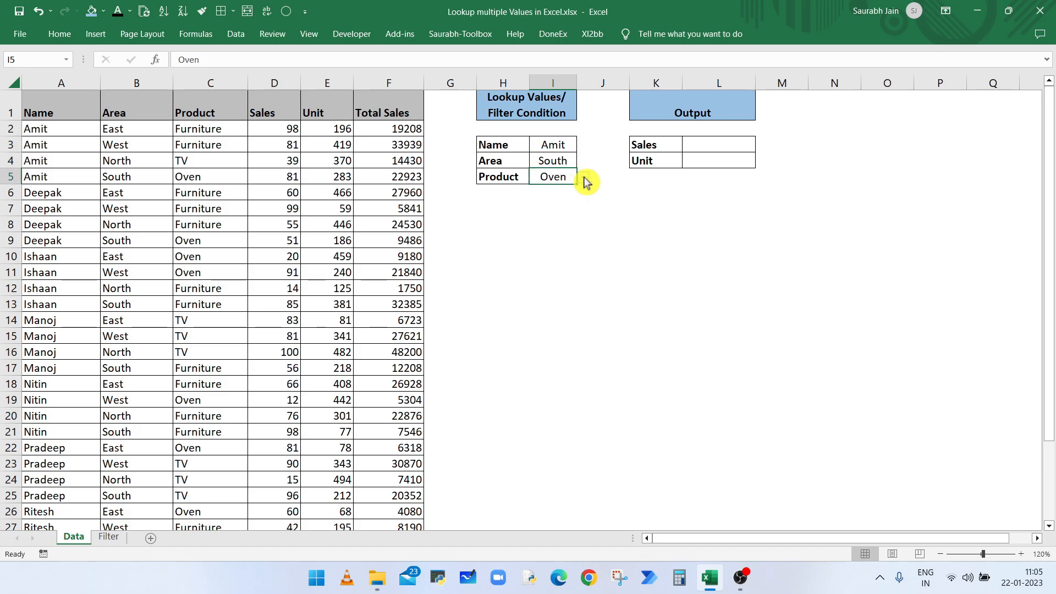
- Begin the L3 Sales formula as =INDEX($D:$D,MATCH(1,( with column D absolute
{"action": "left_click", "coordinate": [712, 147]}
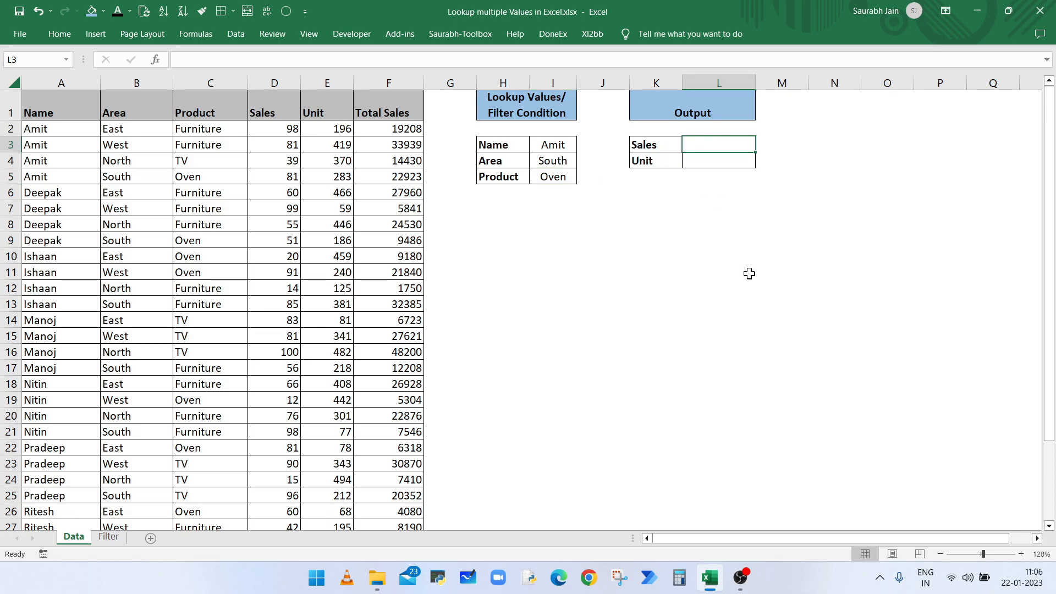
{"action": "type", "text": "=IND"}
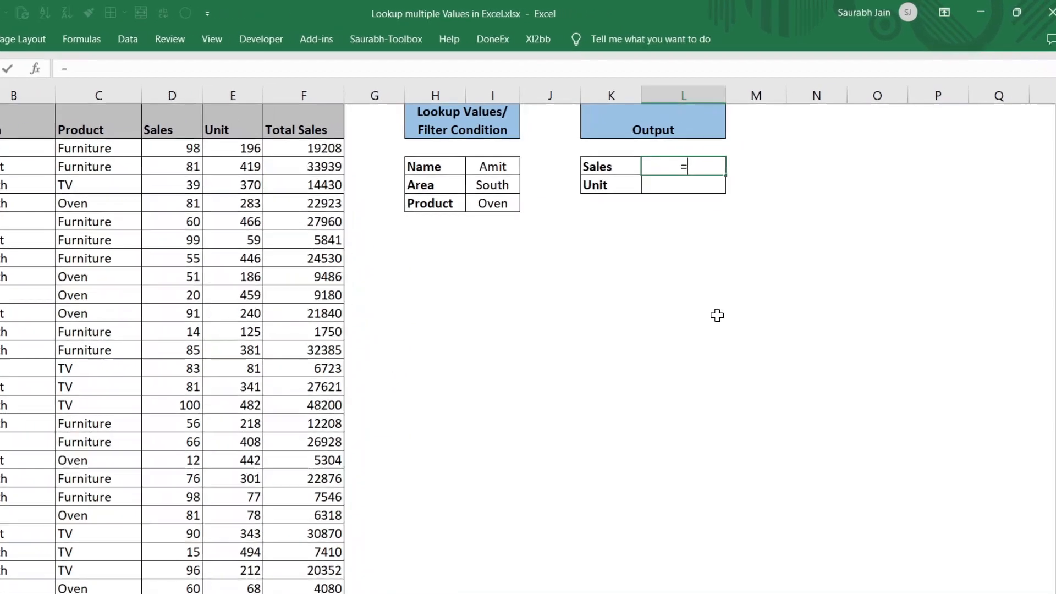
{"action": "type", "text": "EX("}
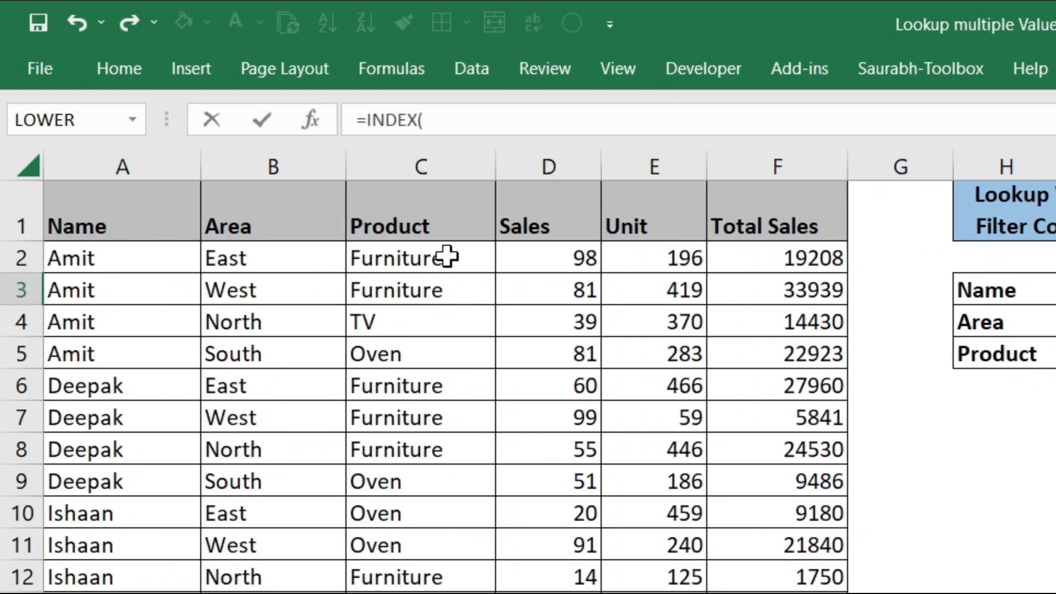
{"action": "left_click", "coordinate": [545, 146]}
{"action": "key", "text": "F4"}
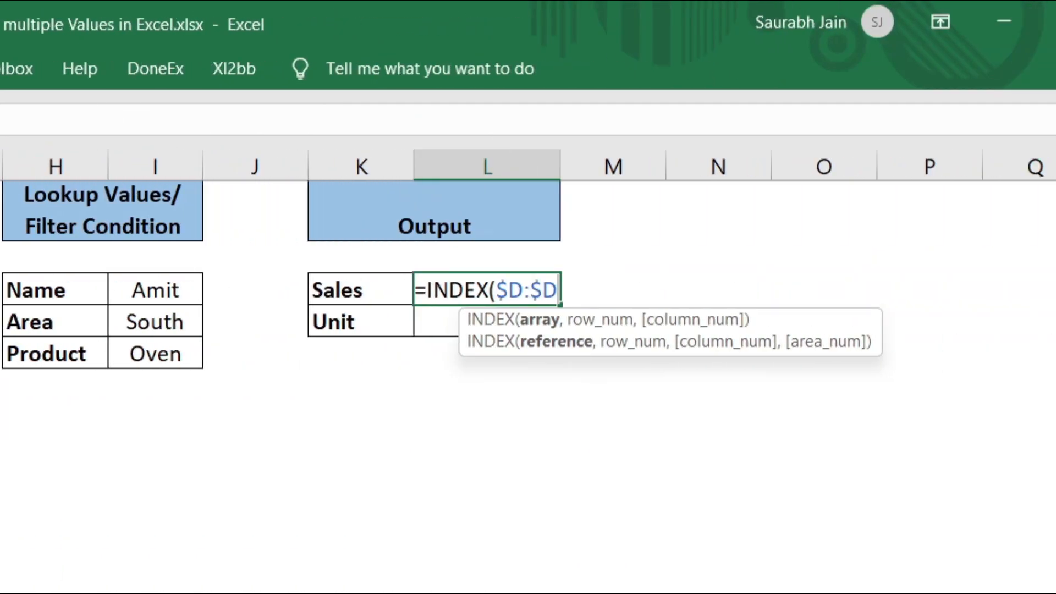
{"action": "type", "text": ","}
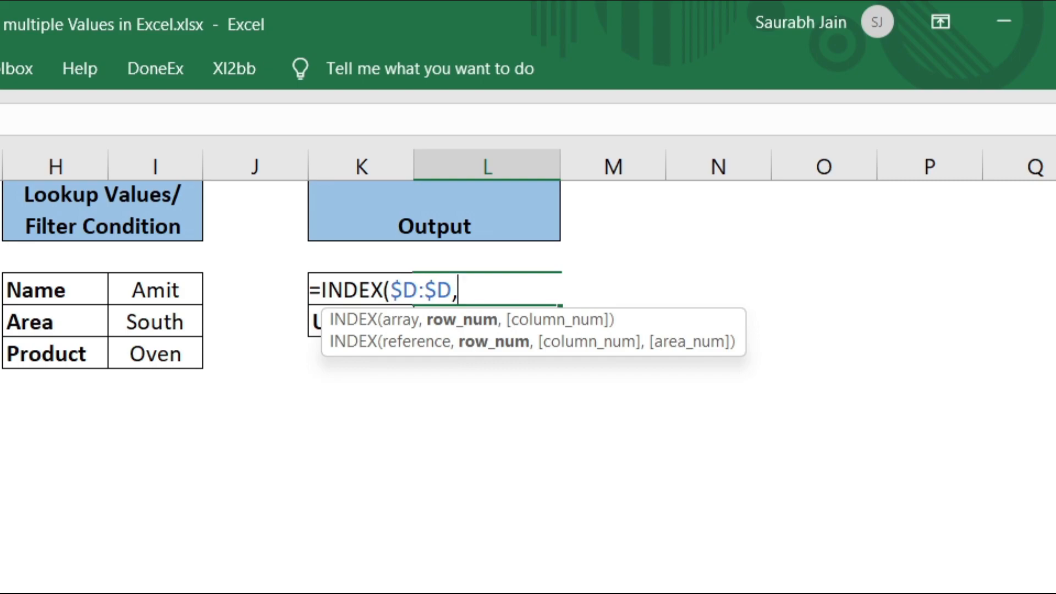
{"action": "type", "text": "MATC"}
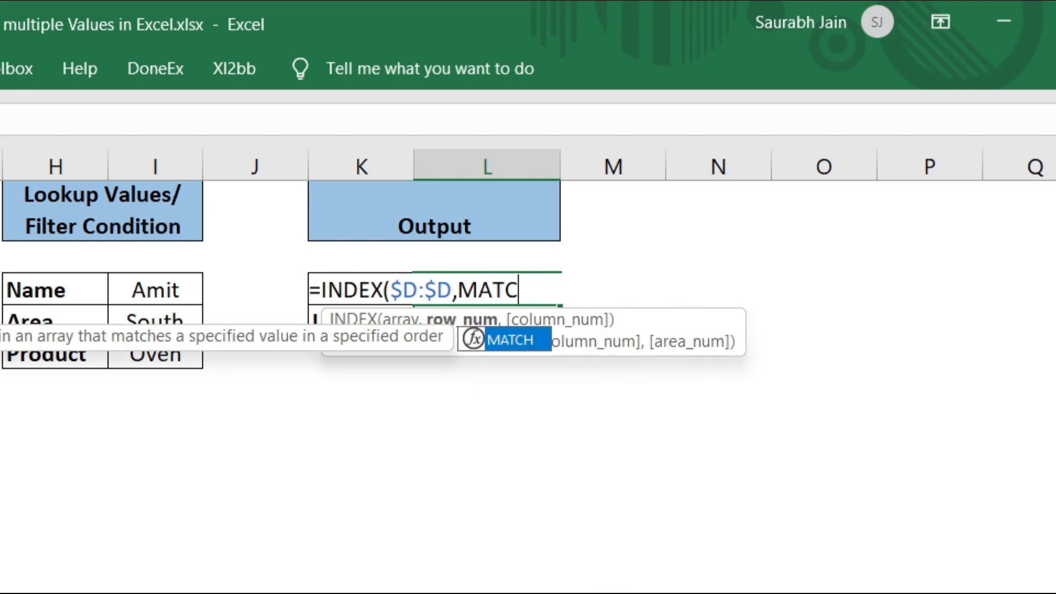
{"action": "type", "text": "H("}
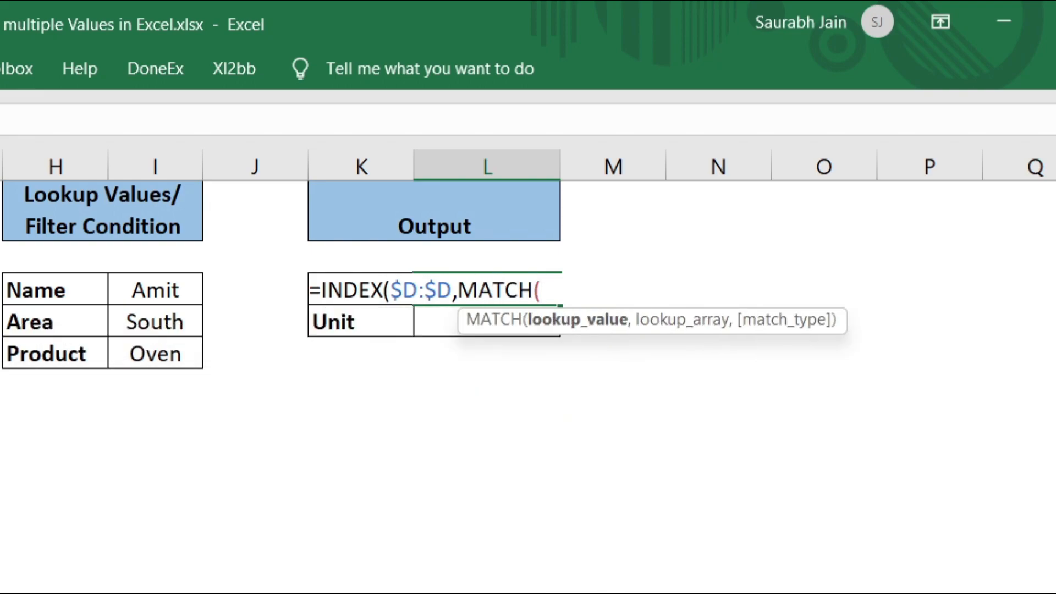
{"action": "type", "text": "1,"}
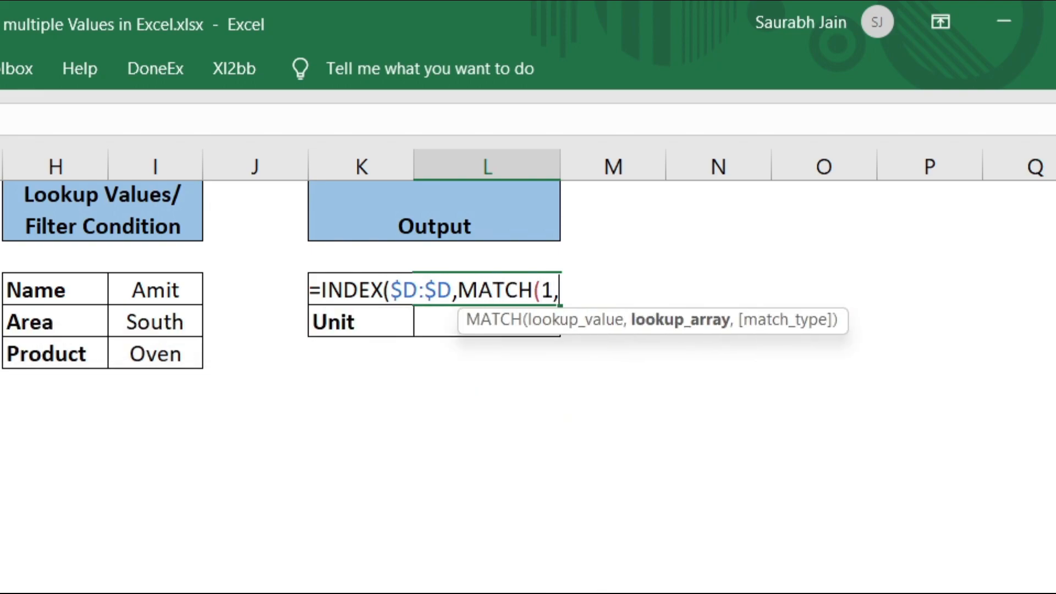
{"action": "type", "text": "("}
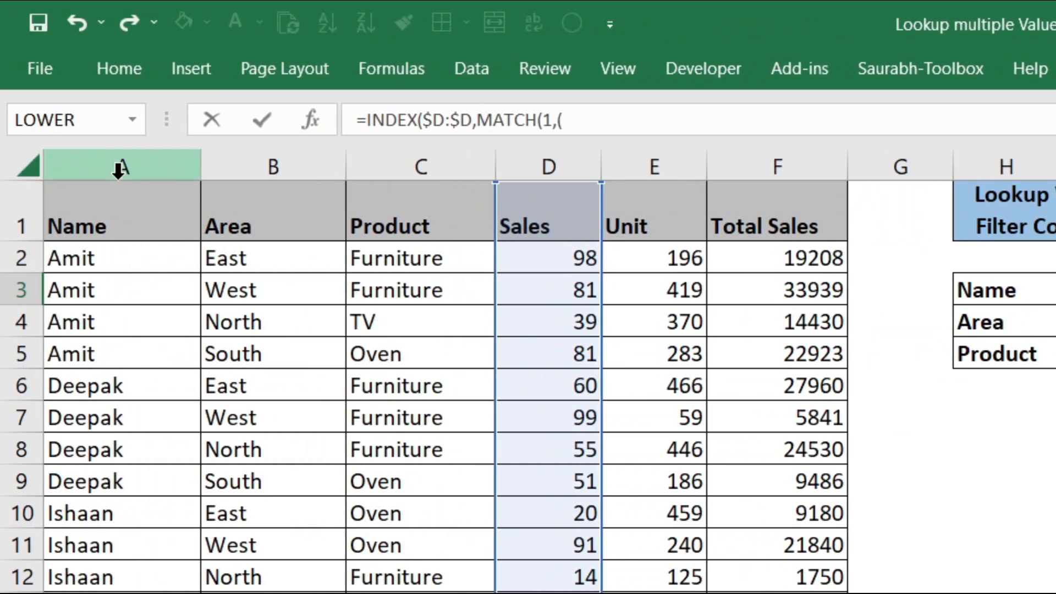
- Add the Name condition ($A:$A=$I$3) to the MATCH criteria array
{"action": "left_click", "coordinate": [125, 165]}
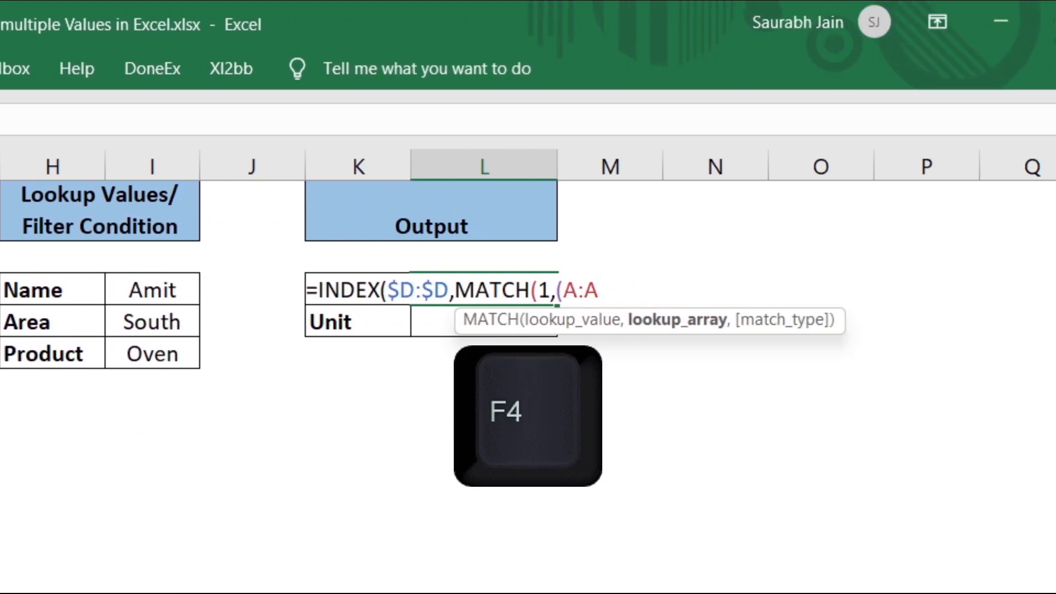
{"action": "key", "text": "F4"}
{"action": "type", "text": "="}
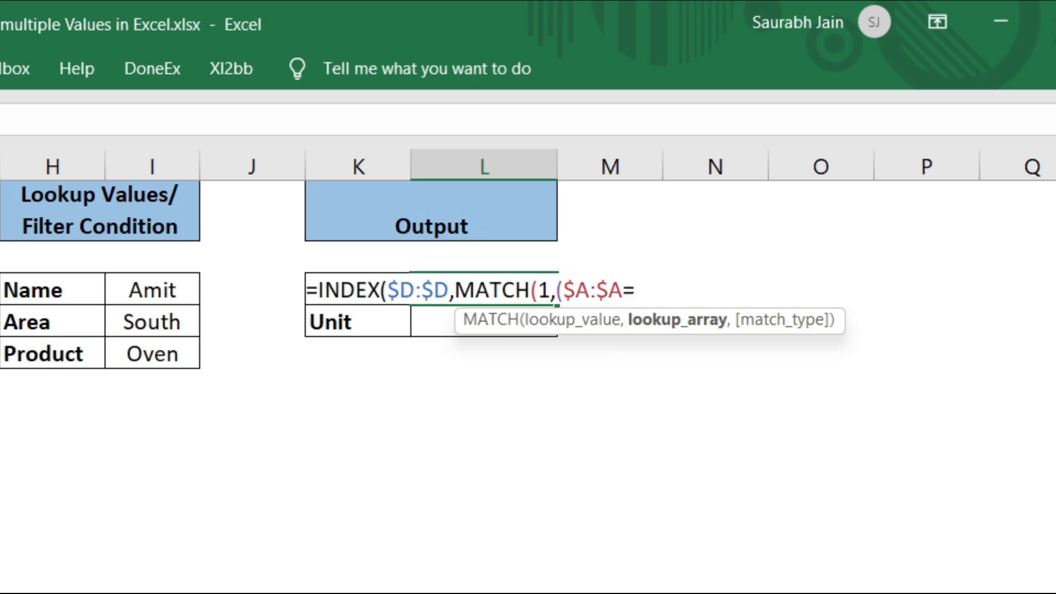
{"action": "left_click", "coordinate": [182, 283]}
{"action": "key", "text": "F4"}
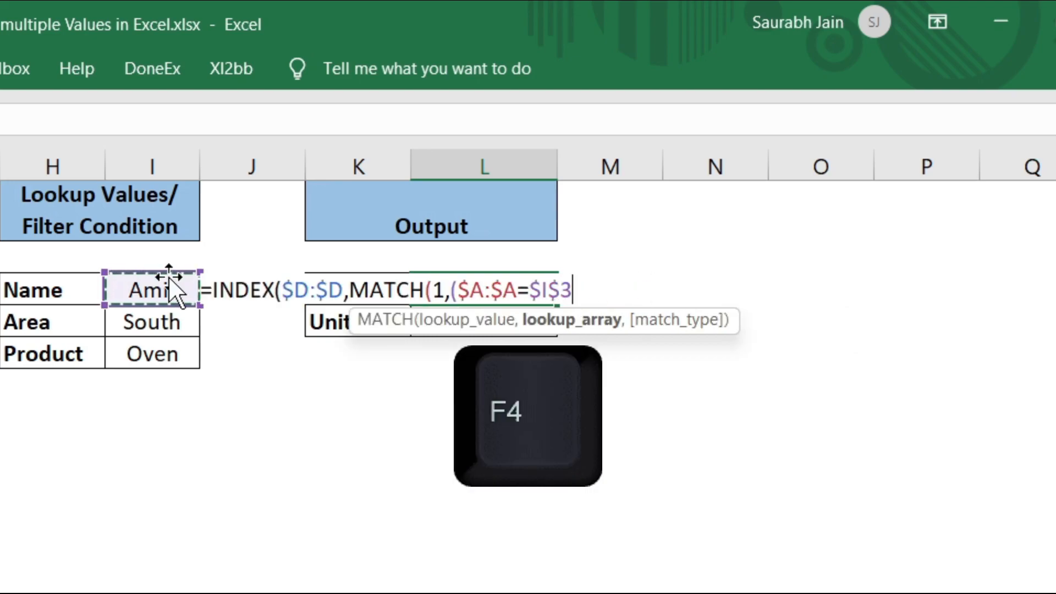
{"action": "type", "text": ")"}
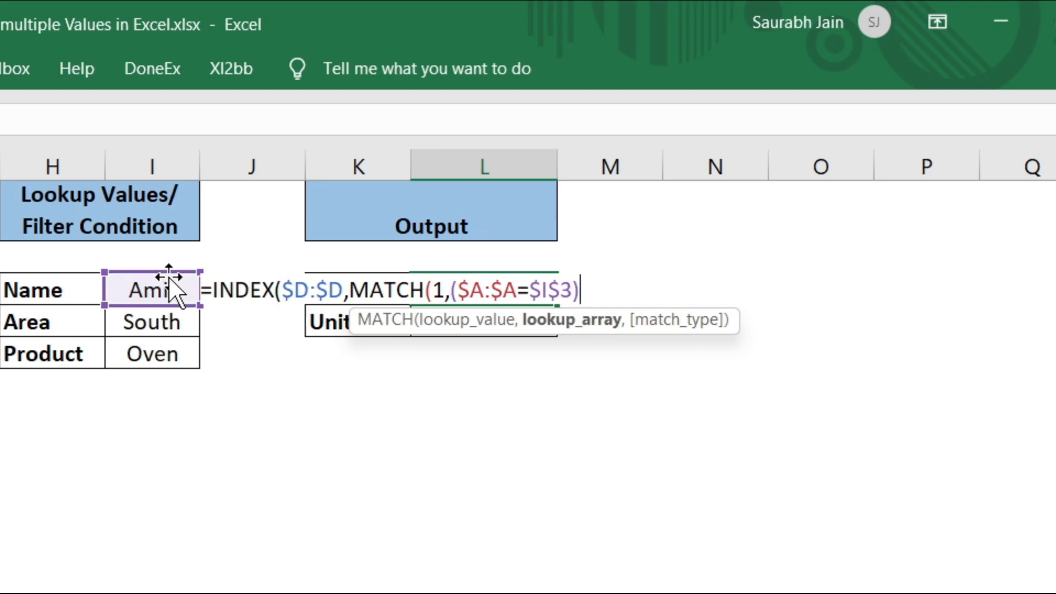
{"action": "type", "text": "*("}
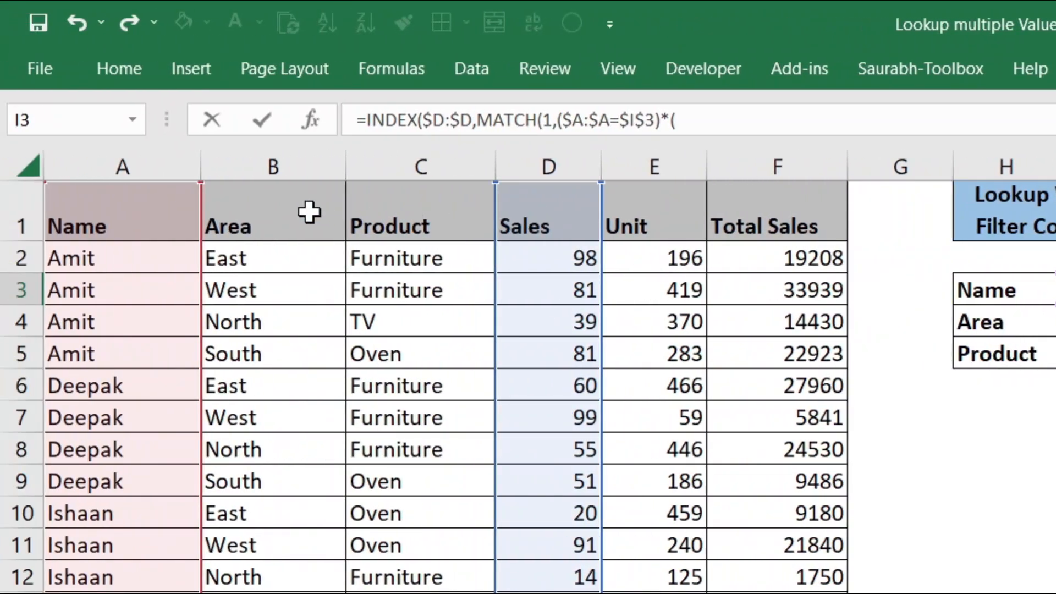
- Multiply in the Area condition ($B:$B=$I$4) and close the formula with ,0))
{"action": "left_click", "coordinate": [282, 157]}
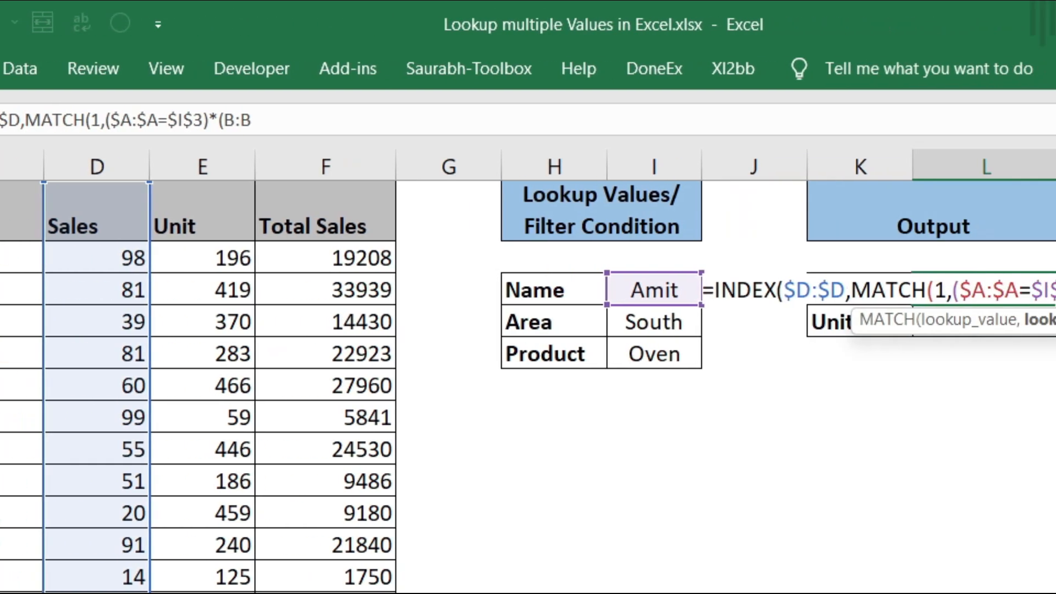
{"action": "key", "text": "F4"}
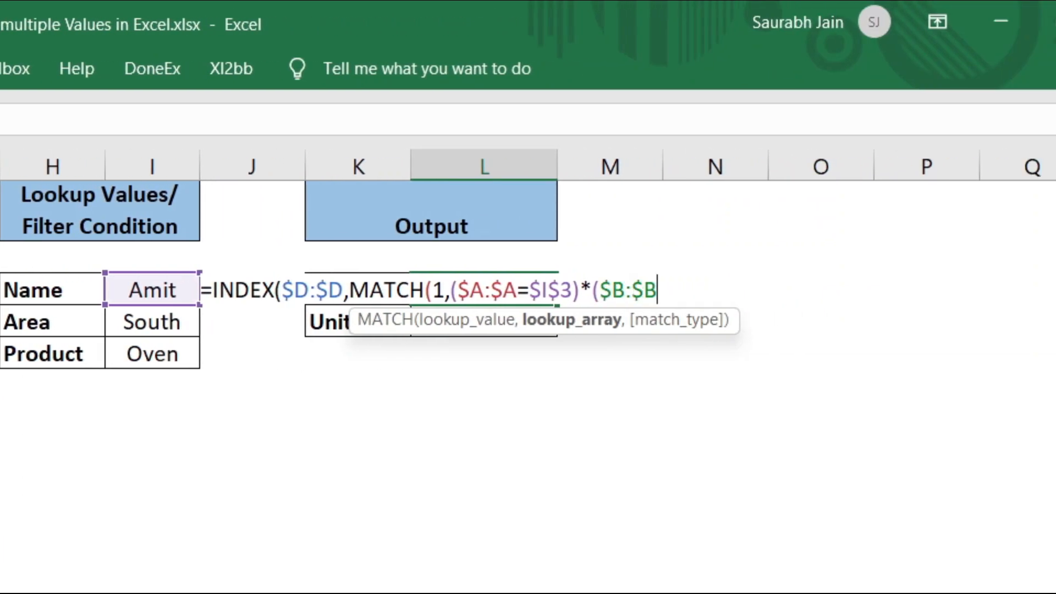
{"action": "type", "text": "="}
{"action": "left_click", "coordinate": [158, 320]}
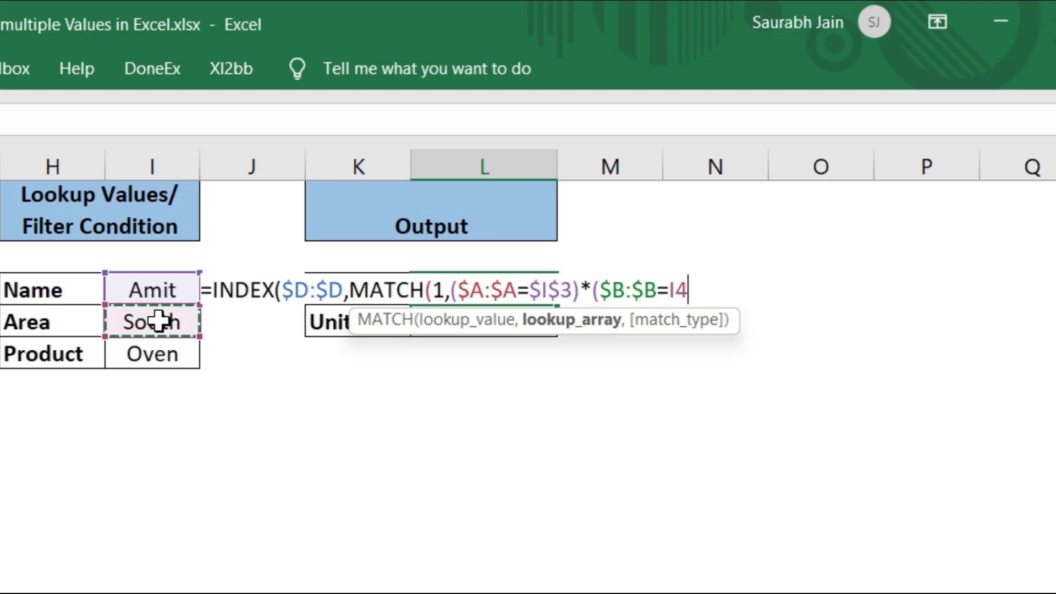
{"action": "key", "text": "F4"}
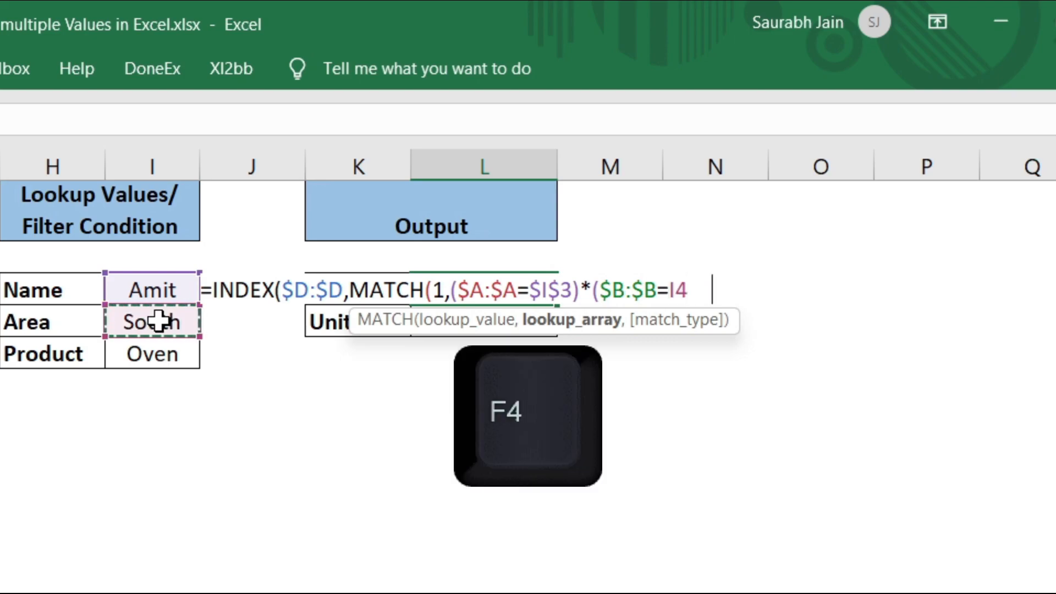
{"action": "type", "text": ")"}
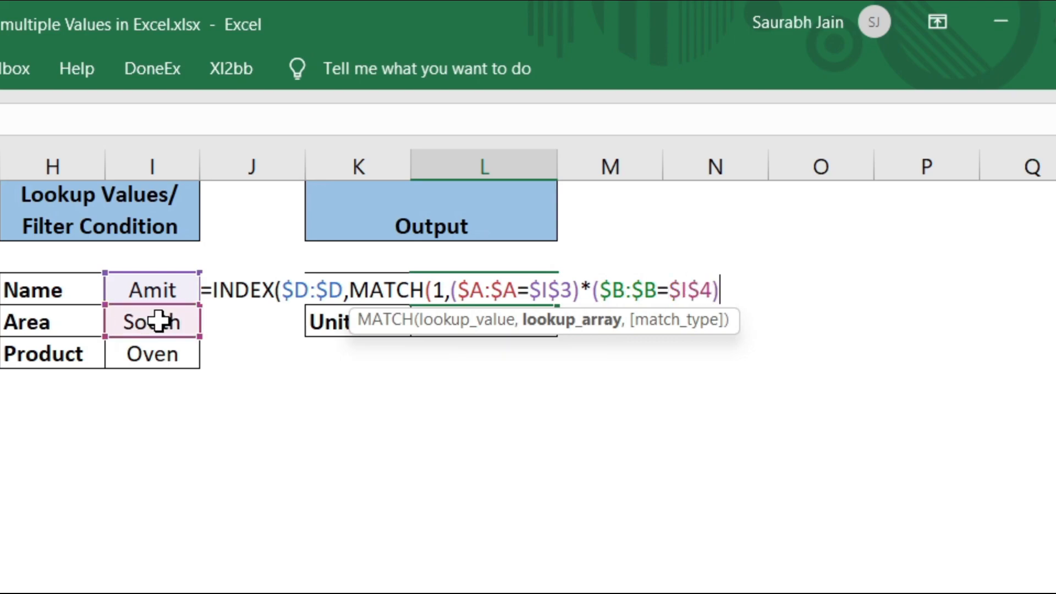
{"action": "type", "text": ",0"}
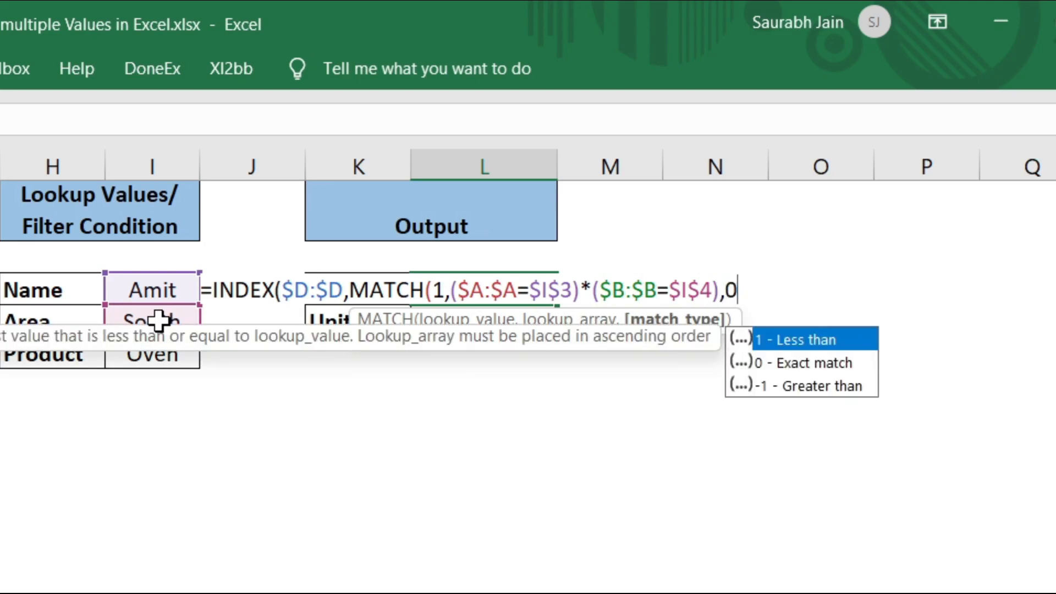
{"action": "type", "text": ")"}
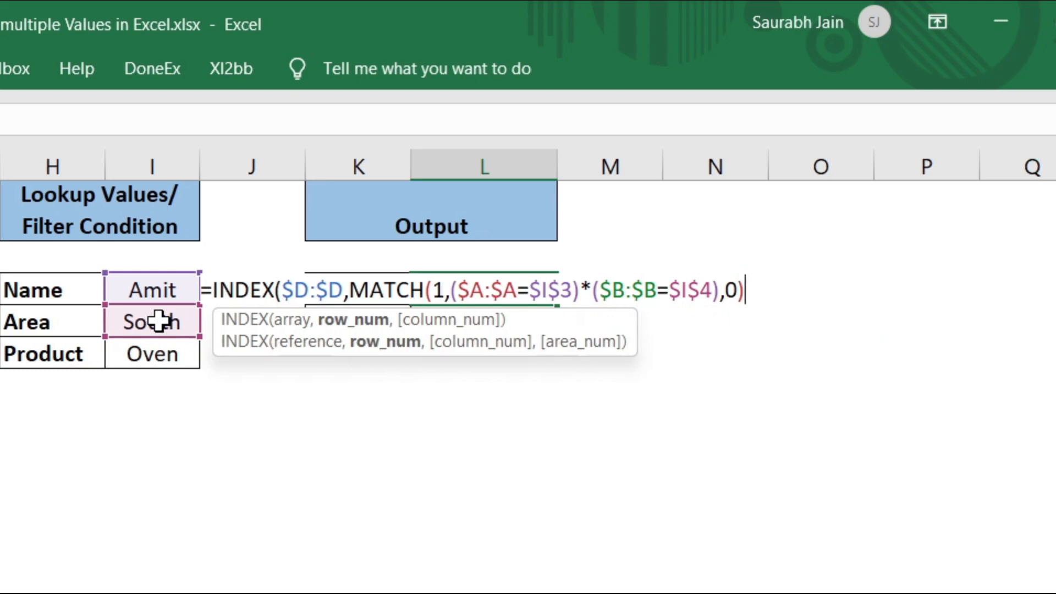
{"action": "type", "text": ")"}
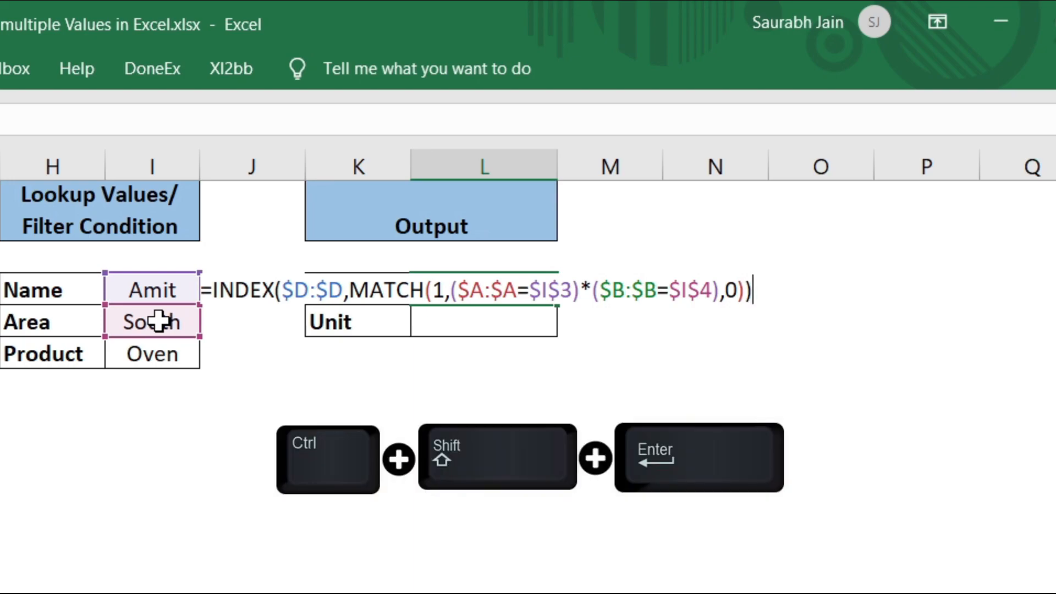
- Commit L3 as an array formula, test Area East (98), then restore South (81)
{"action": "key", "text": "ctrl+shift+Return"}
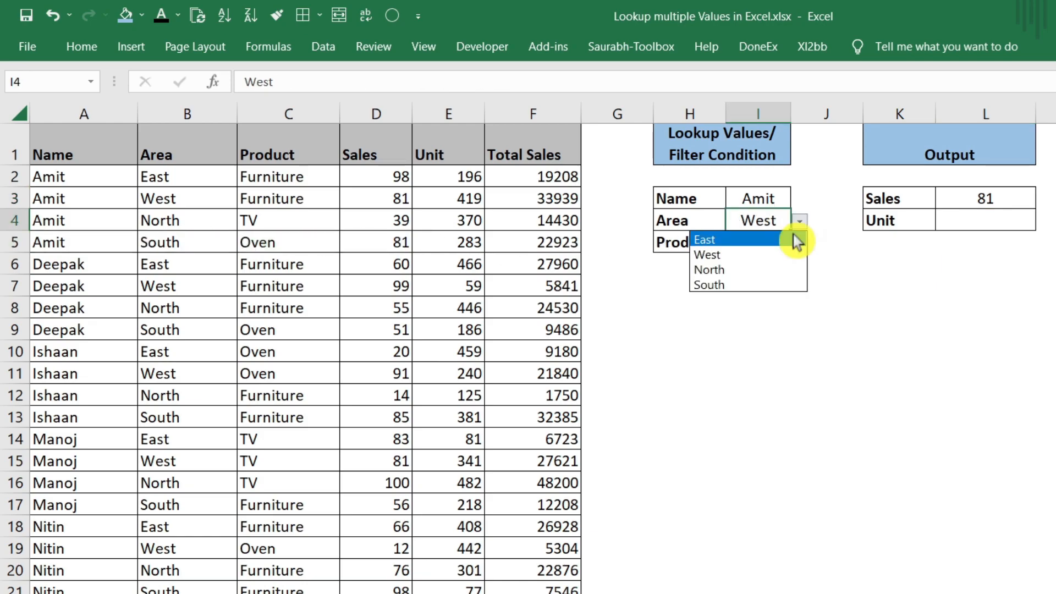
{"action": "left_click", "coordinate": [796, 240]}
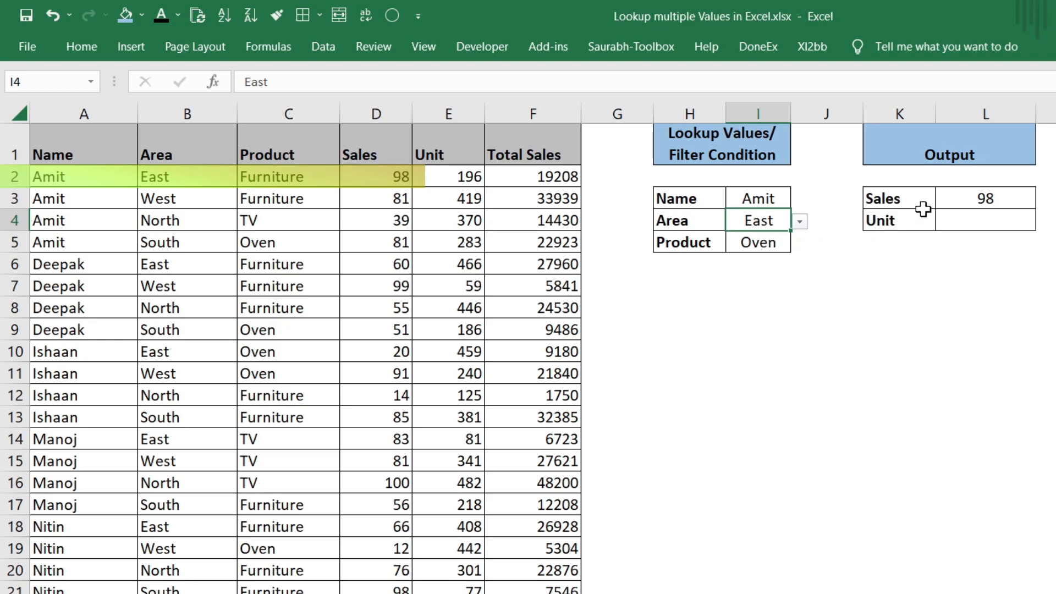
{"action": "left_click", "coordinate": [751, 202]}
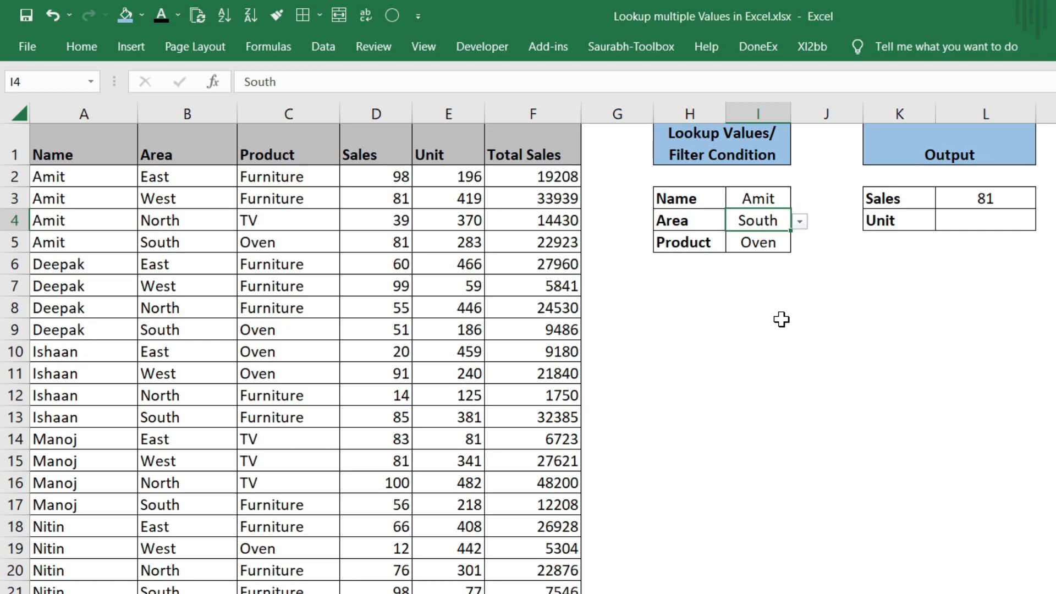
{"action": "left_click", "coordinate": [944, 198]}
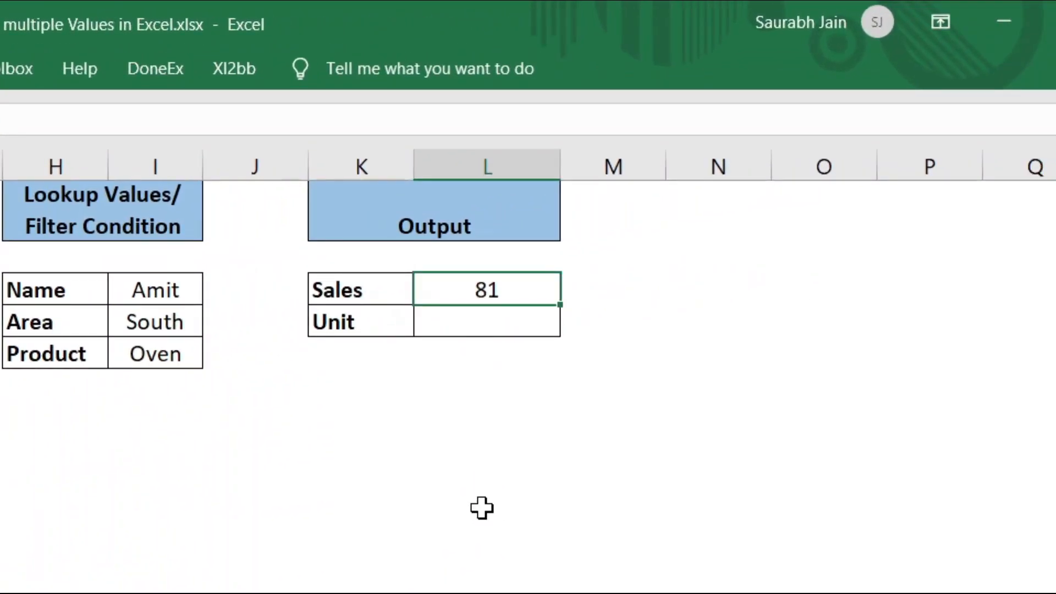
- Insert *($C:$C=$I$5) after the Area condition and recommit the L3 array formula
{"action": "key", "text": "F2"}
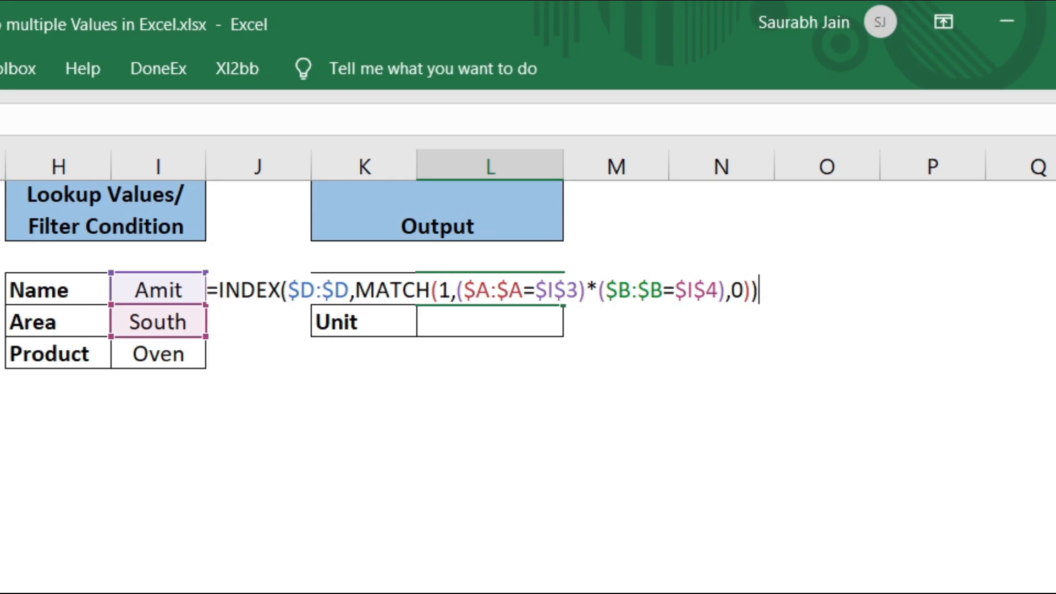
{"action": "key", "text": "ctrl+shift+Return"}
{"action": "type", "text": "*"}
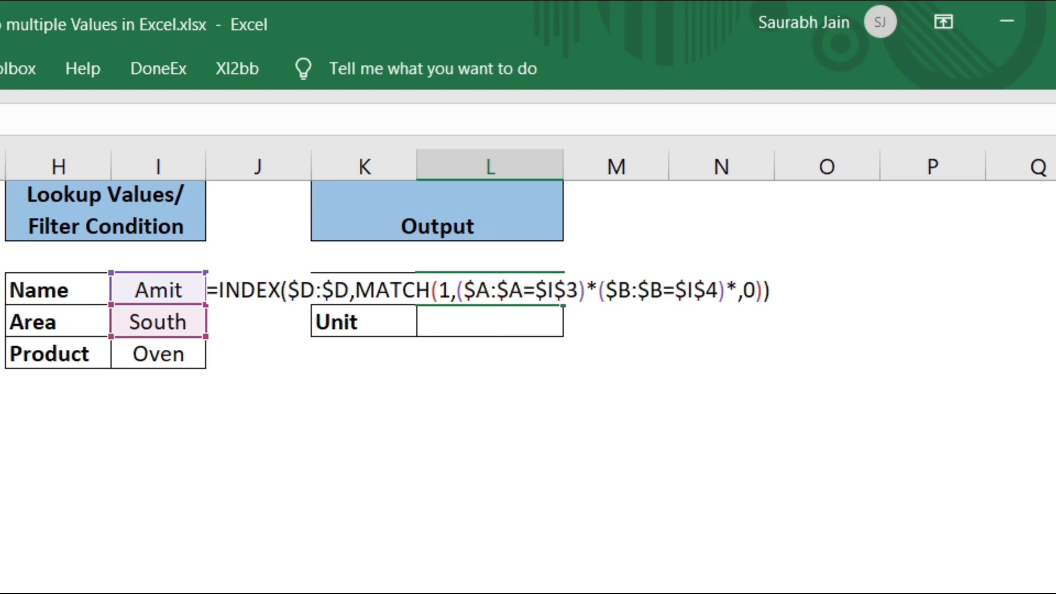
{"action": "type", "text": "("}
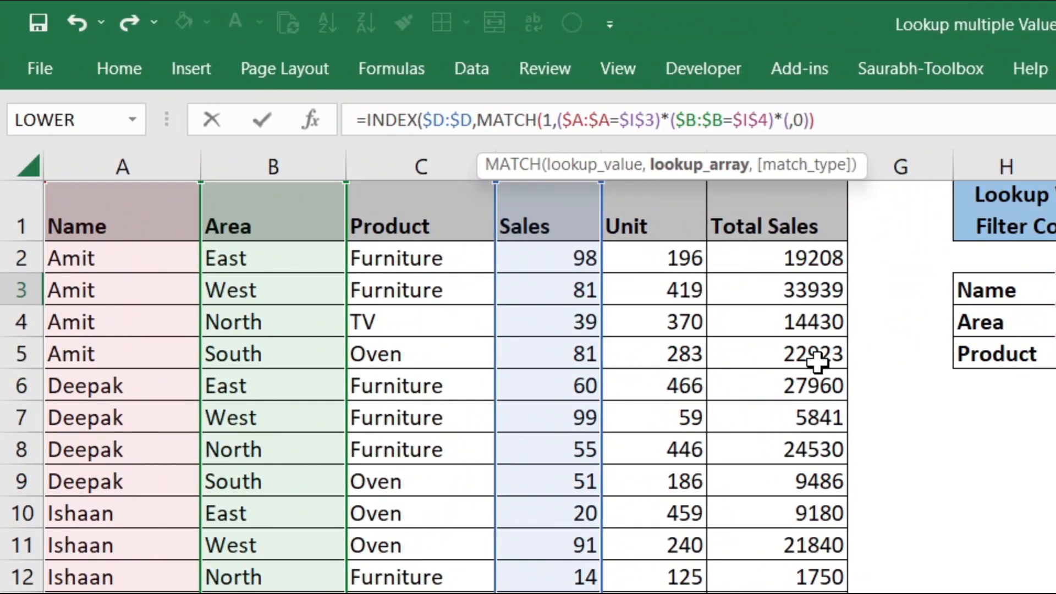
{"action": "left_click", "coordinate": [427, 163]}
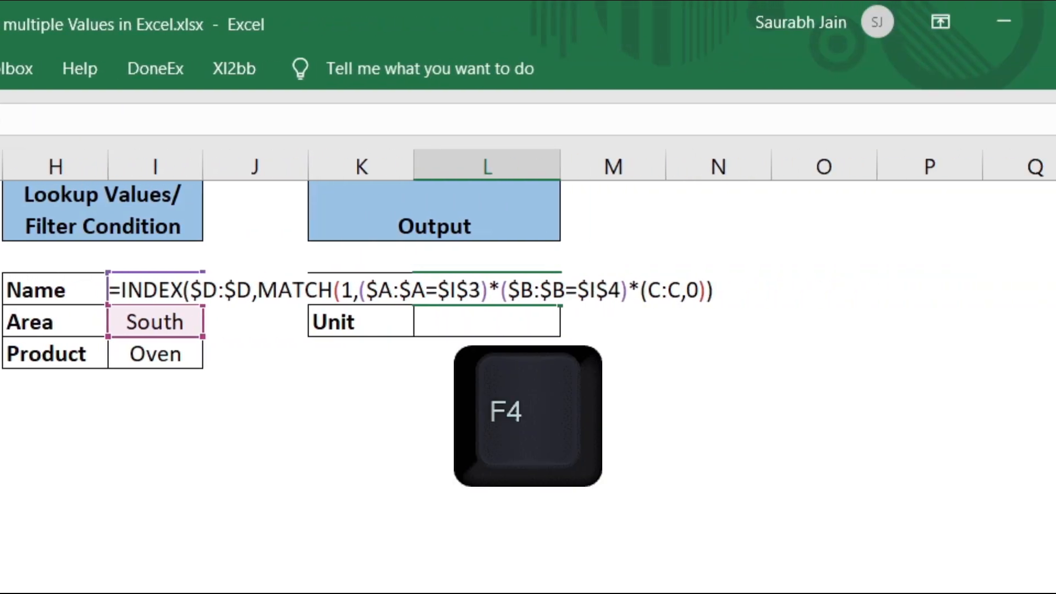
{"action": "key", "text": "F4"}
{"action": "type", "text": "="}
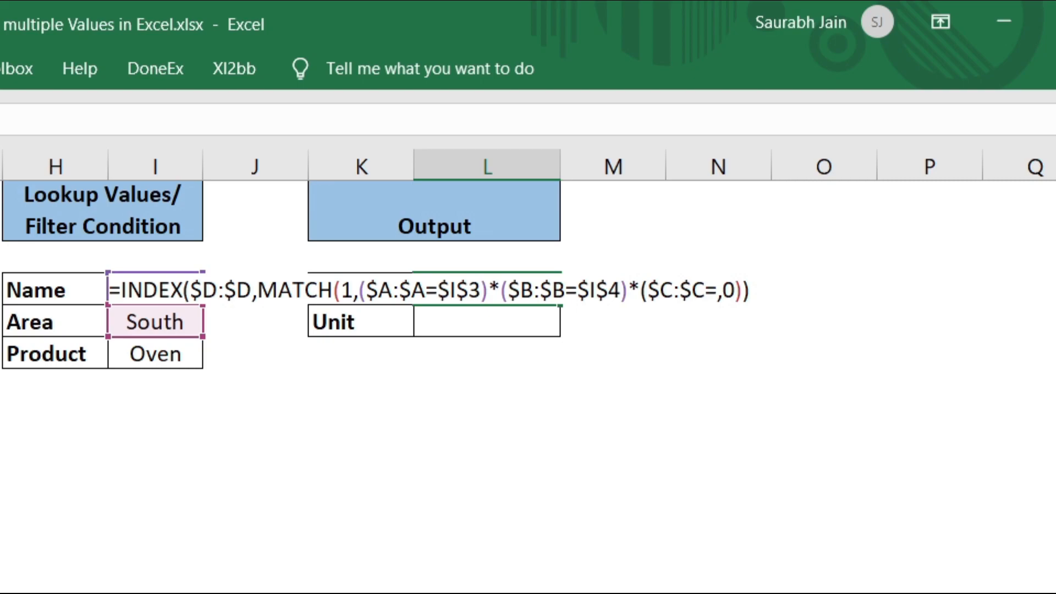
{"action": "left_click", "coordinate": [142, 356]}
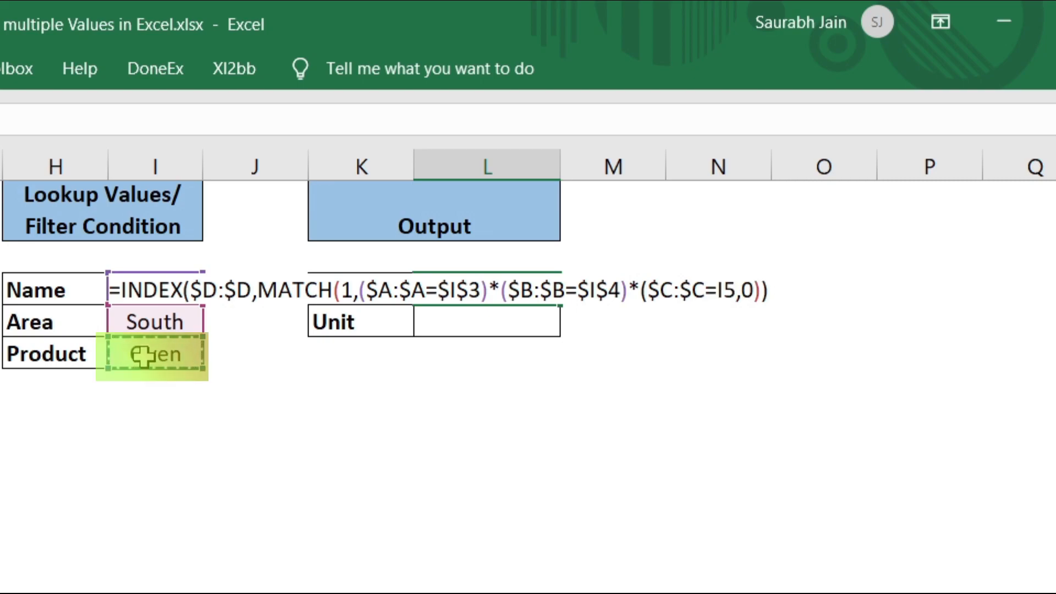
{"action": "key", "text": "F4"}
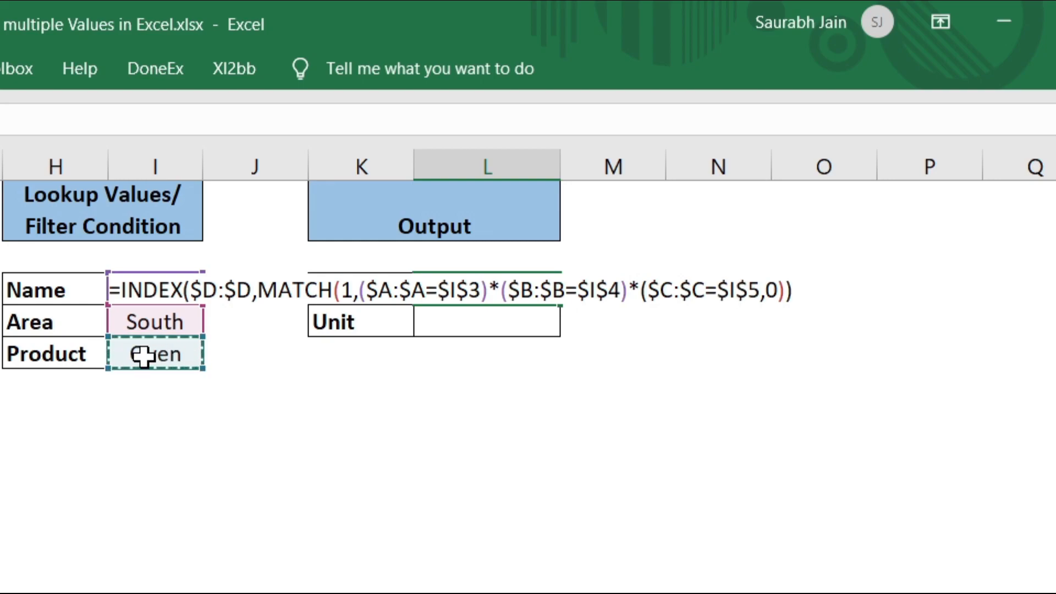
{"action": "type", "text": ")"}
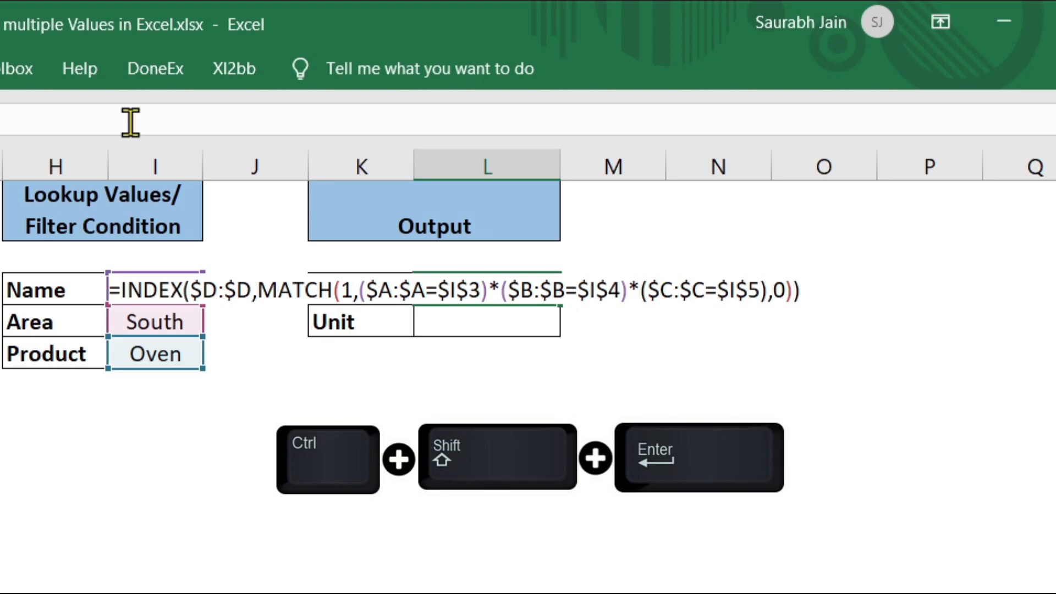
{"action": "key", "text": "ctrl+shift+Return"}
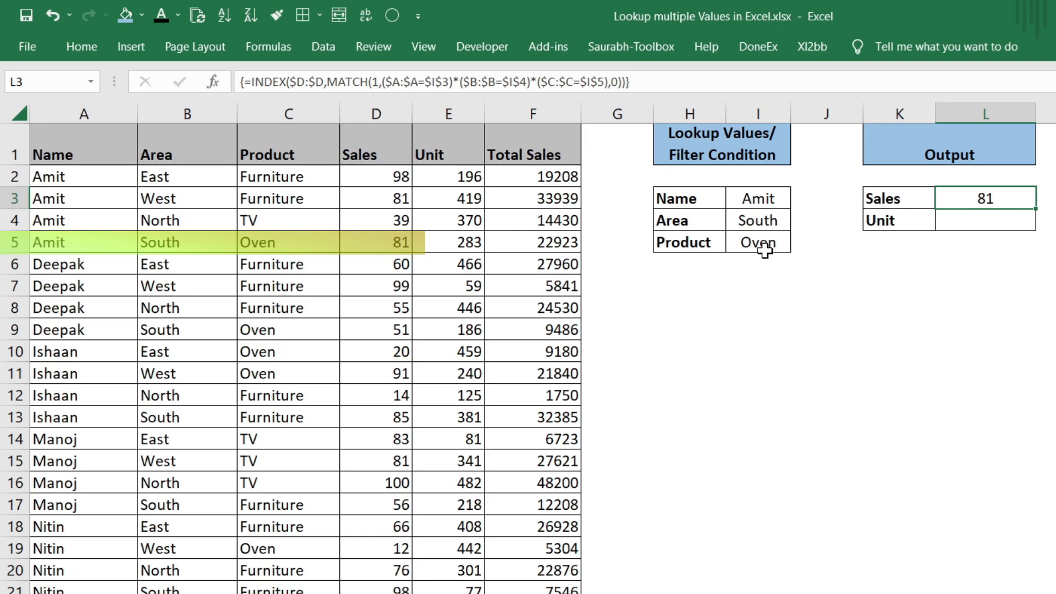
- Pick another name from the I3 dropdown so the Sales result becomes 51
{"action": "left_click", "coordinate": [767, 199]}
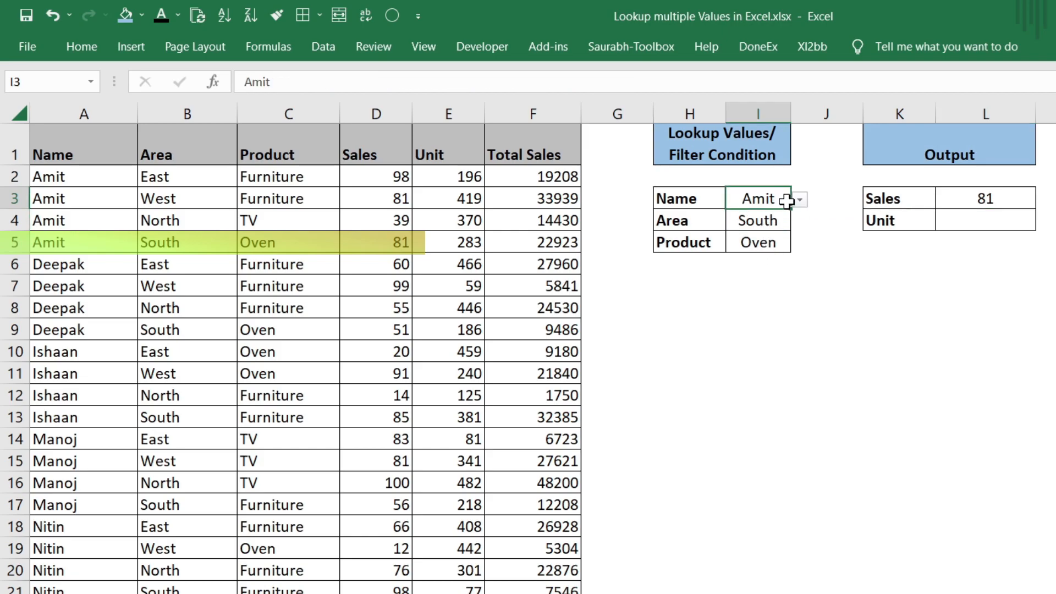
{"action": "left_click", "coordinate": [799, 200]}
{"action": "left_click", "coordinate": [794, 234]}
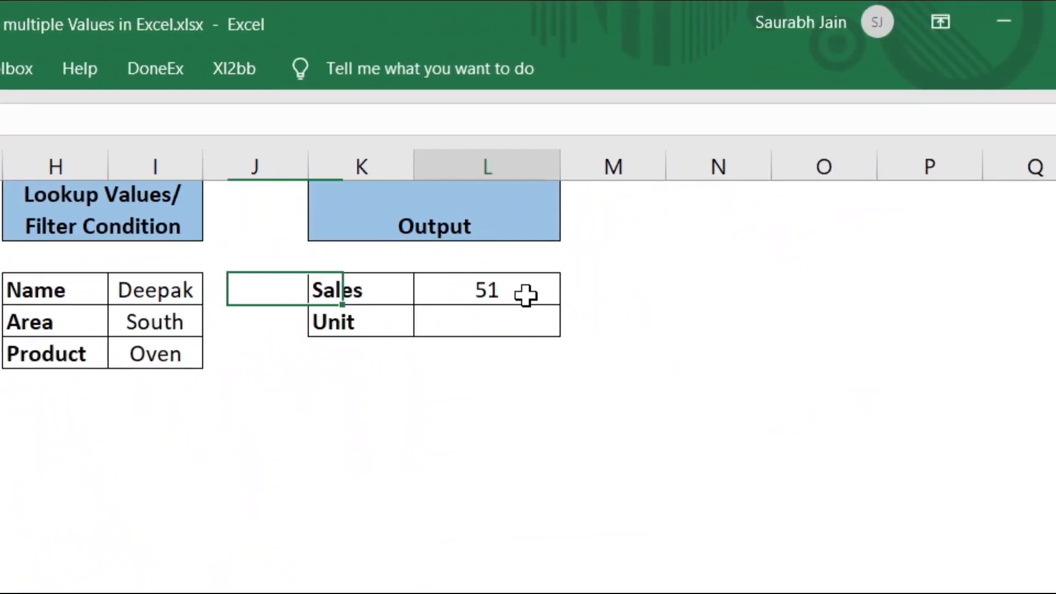
- Copy the Sales lookup formula from L3 into the Unit cell L4
{"action": "left_click", "coordinate": [525, 295]}
{"action": "key", "text": "ctrl+c"}
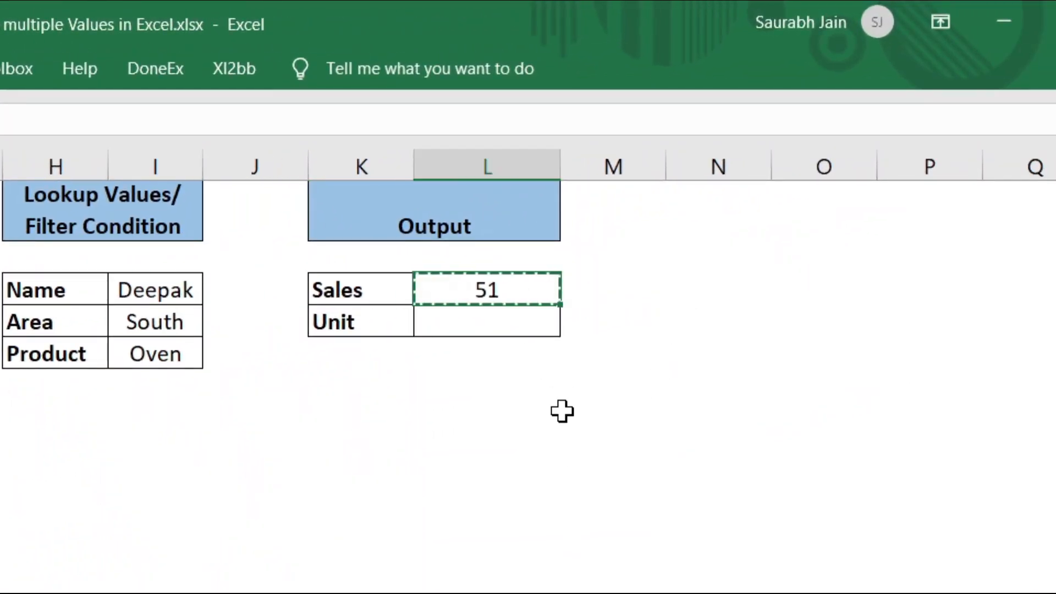
{"action": "left_click", "coordinate": [511, 325]}
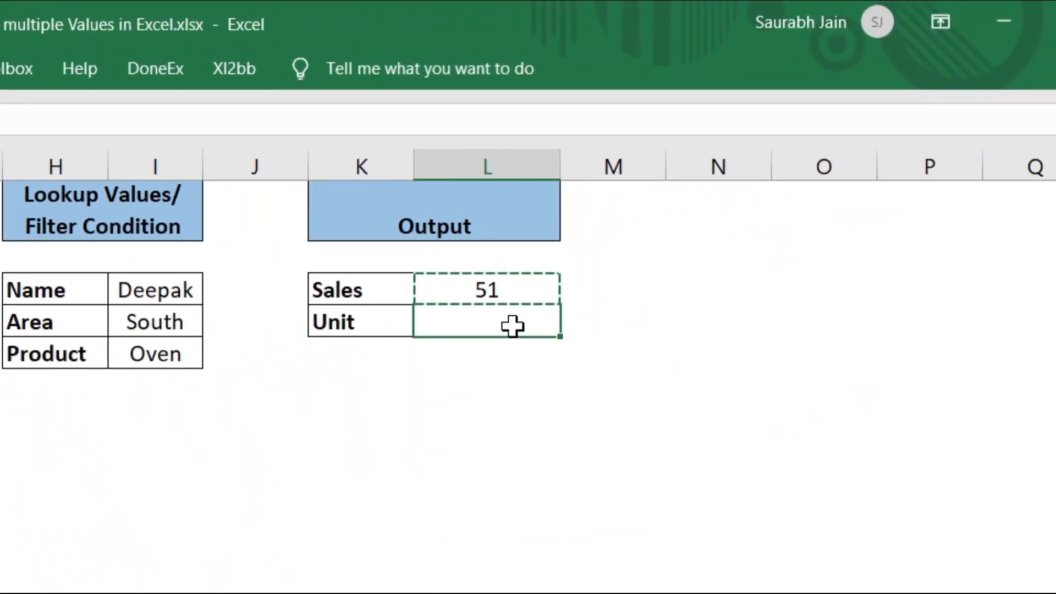
{"action": "key", "text": "ctrl+v"}
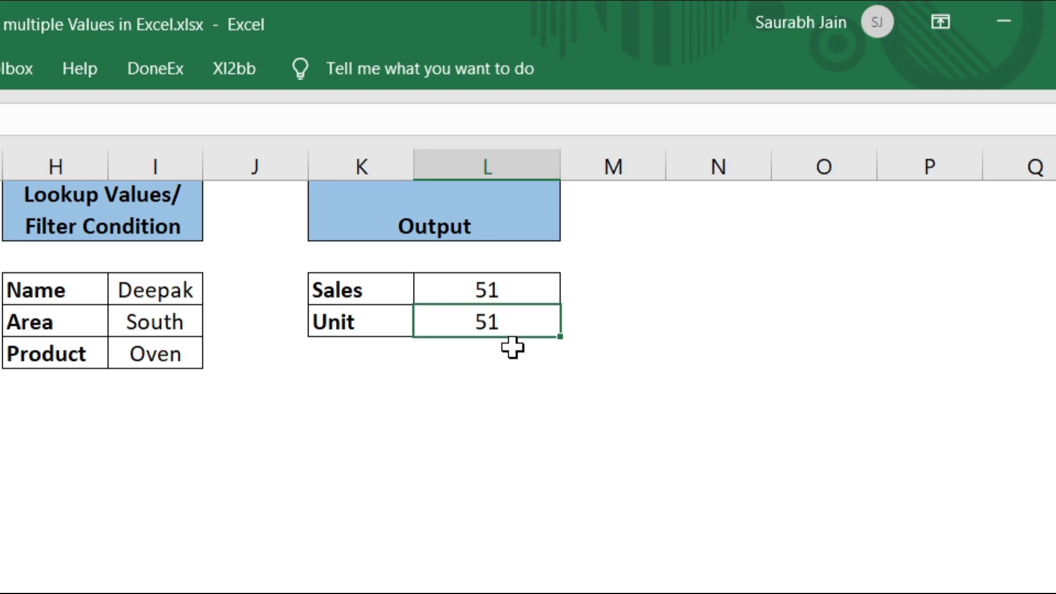
- Change L4's return range to $E:$E and commit it as an array formula, showing 186
{"action": "key", "text": "F2"}
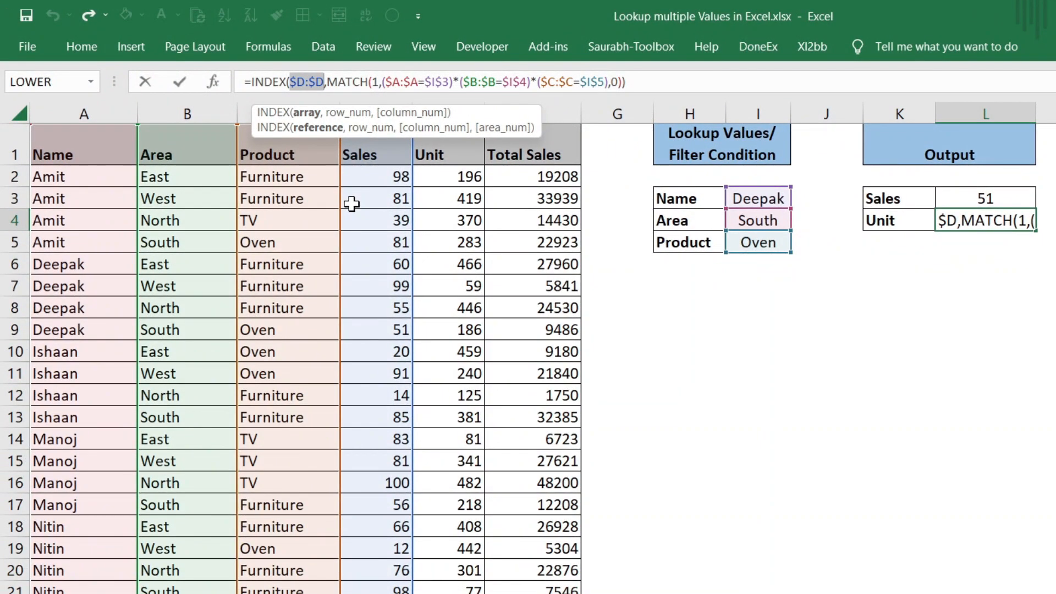
{"action": "key", "text": "BackSpace"}
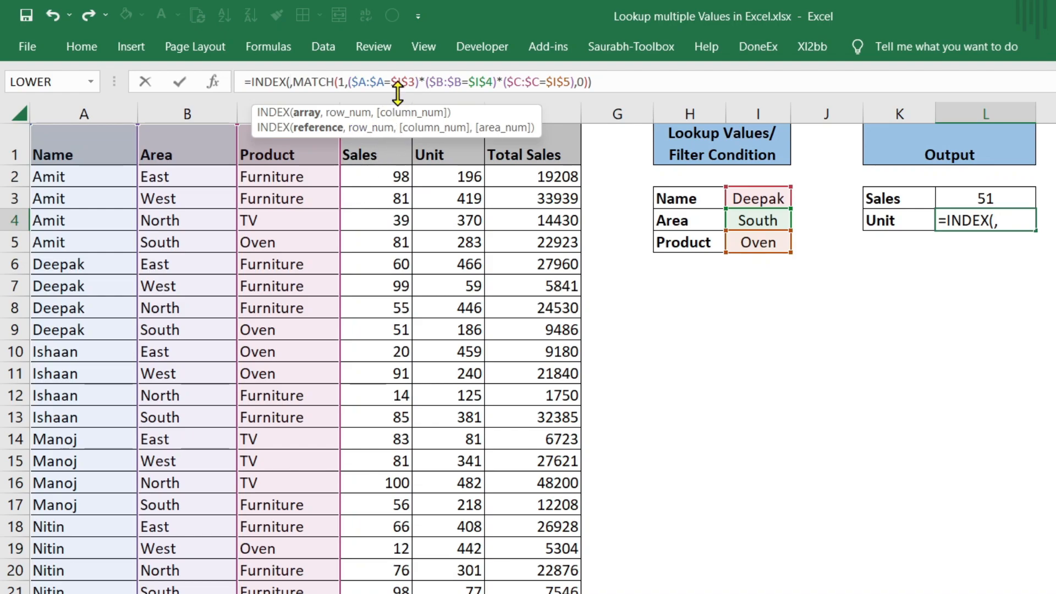
{"action": "left_click", "coordinate": [435, 97]}
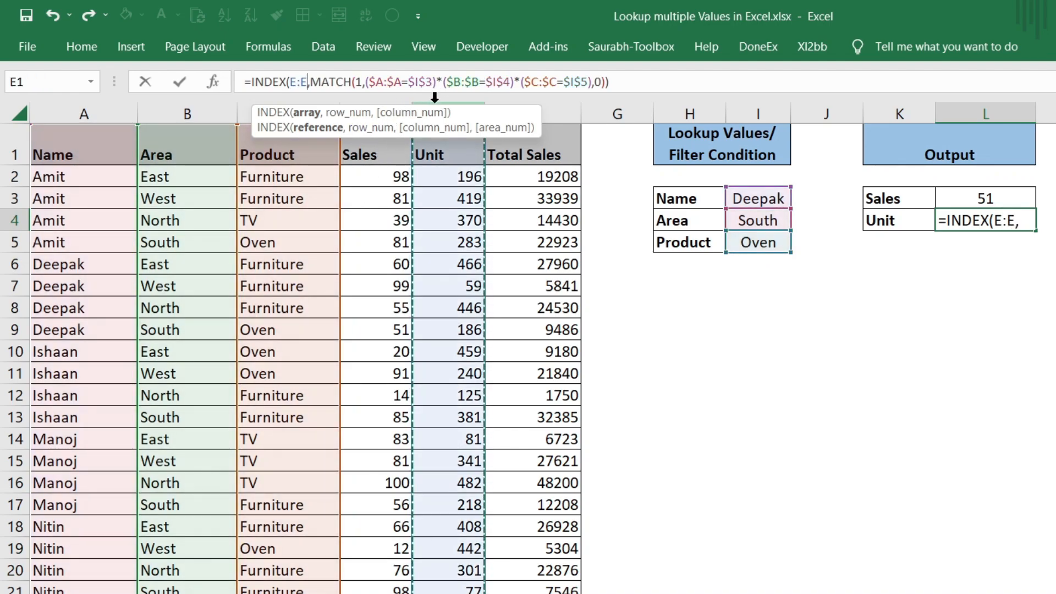
{"action": "key", "text": "F4"}
{"action": "key", "text": "F4"}
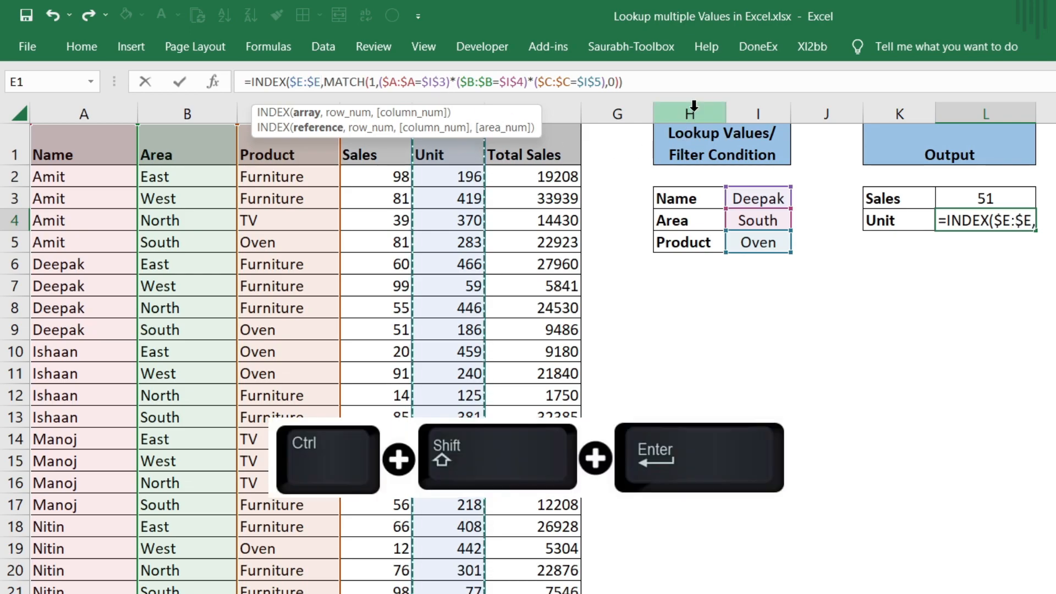
{"action": "left_click", "coordinate": [694, 84]}
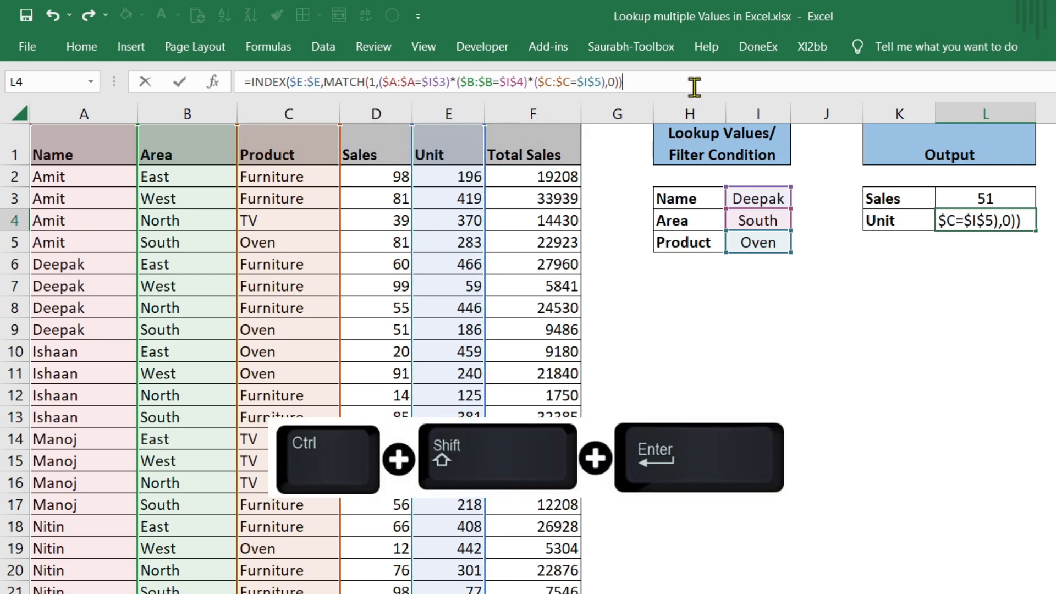
{"action": "key", "text": "ctrl+shift+Return"}
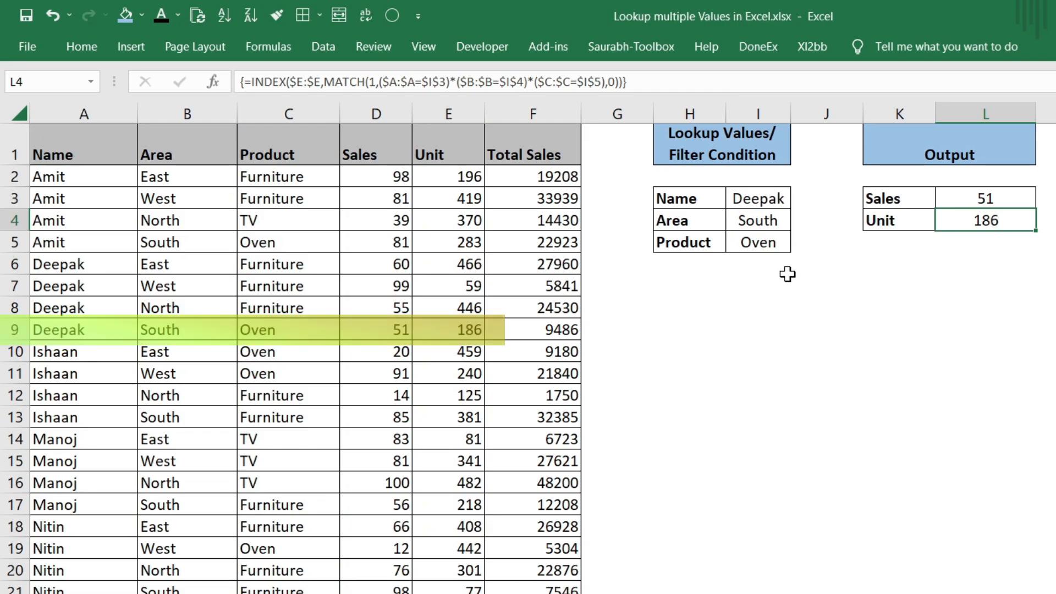
- Choose a different name in I3 and West in I4, leaving both outputs at #N/A
{"action": "left_click", "coordinate": [775, 206]}
{"action": "left_click", "coordinate": [799, 201]}
{"action": "left_click", "coordinate": [795, 215]}
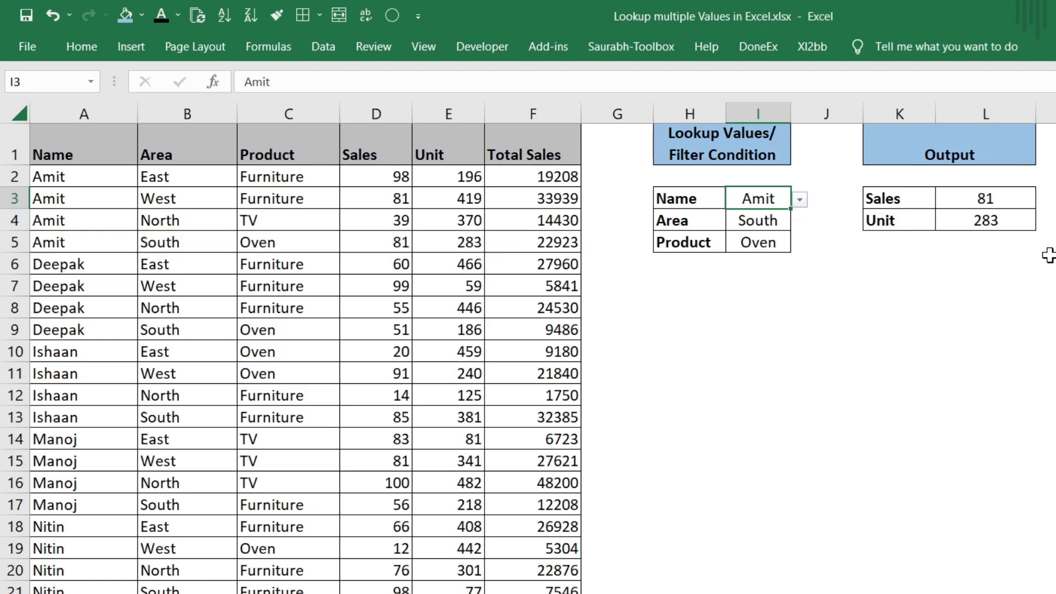
{"action": "left_click", "coordinate": [773, 220]}
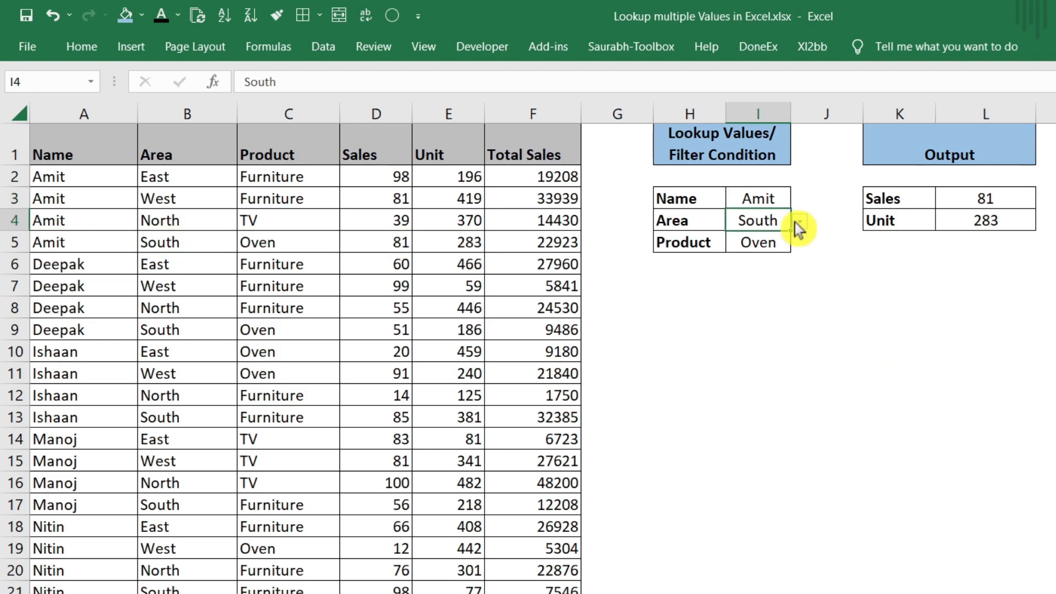
{"action": "left_click", "coordinate": [799, 221]}
{"action": "left_click", "coordinate": [781, 255]}
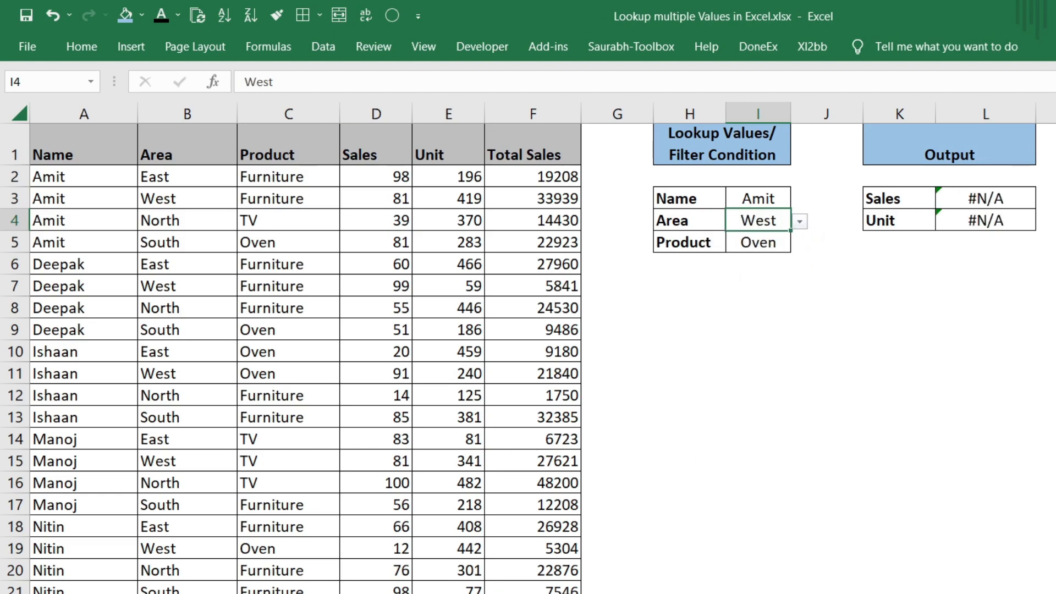
{"action": "left_click", "coordinate": [1021, 200]}
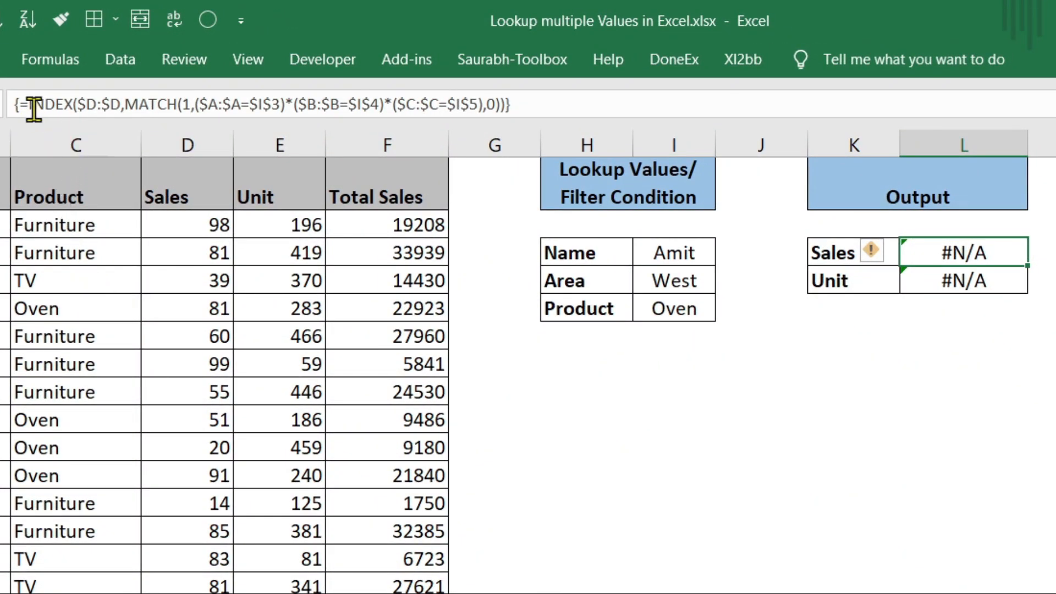
- Wrap the L3 Sales formula in IFNA with "Not available" and recommit it as an array formula
{"action": "left_click", "coordinate": [30, 104]}
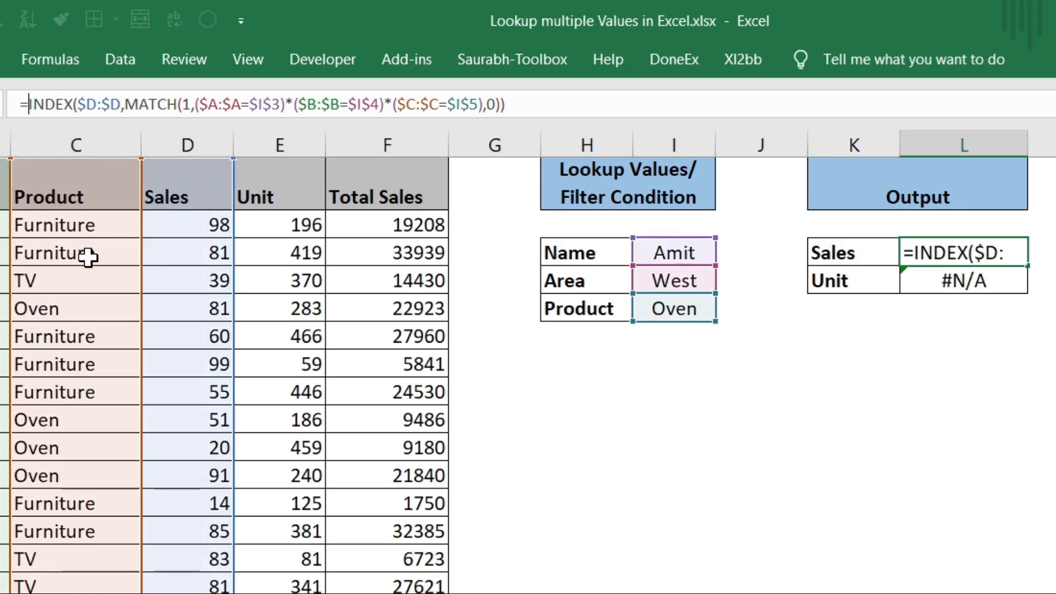
{"action": "type", "text": "IFNA"}
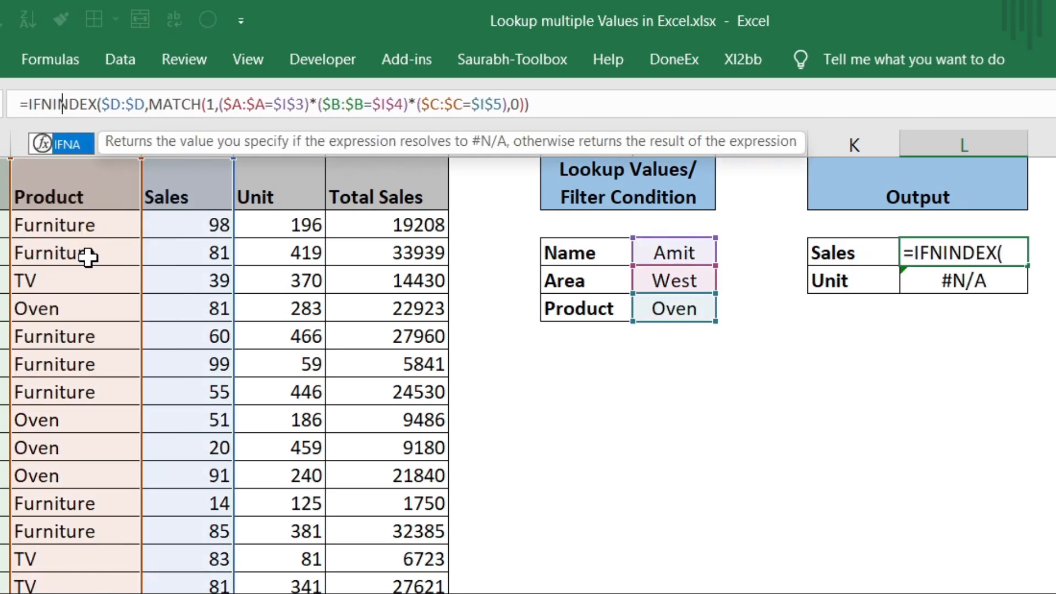
{"action": "type", "text": "("}
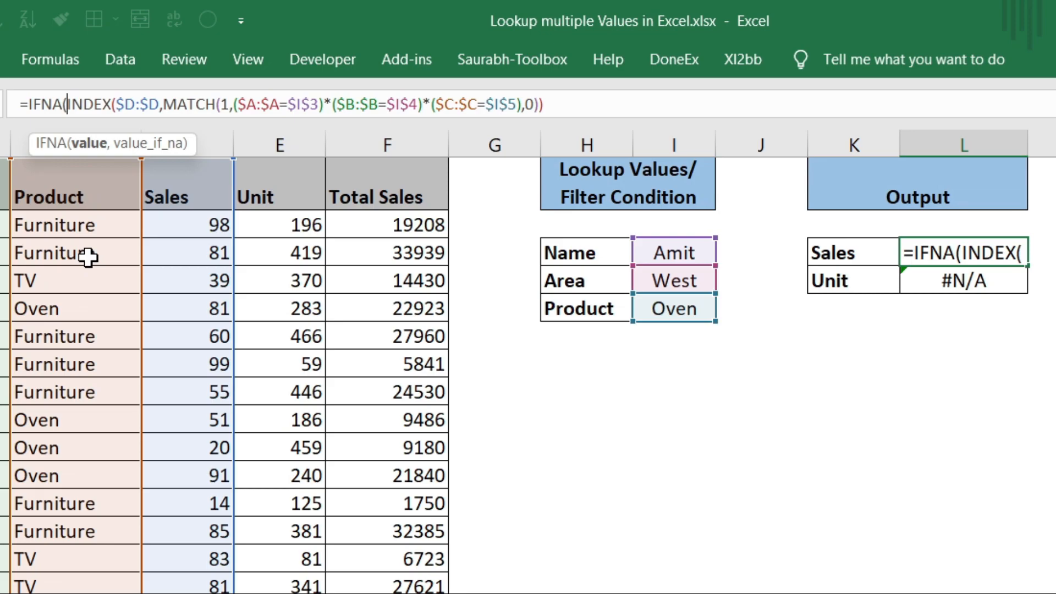
{"action": "left_click", "coordinate": [577, 99]}
{"action": "type", "text": ","}
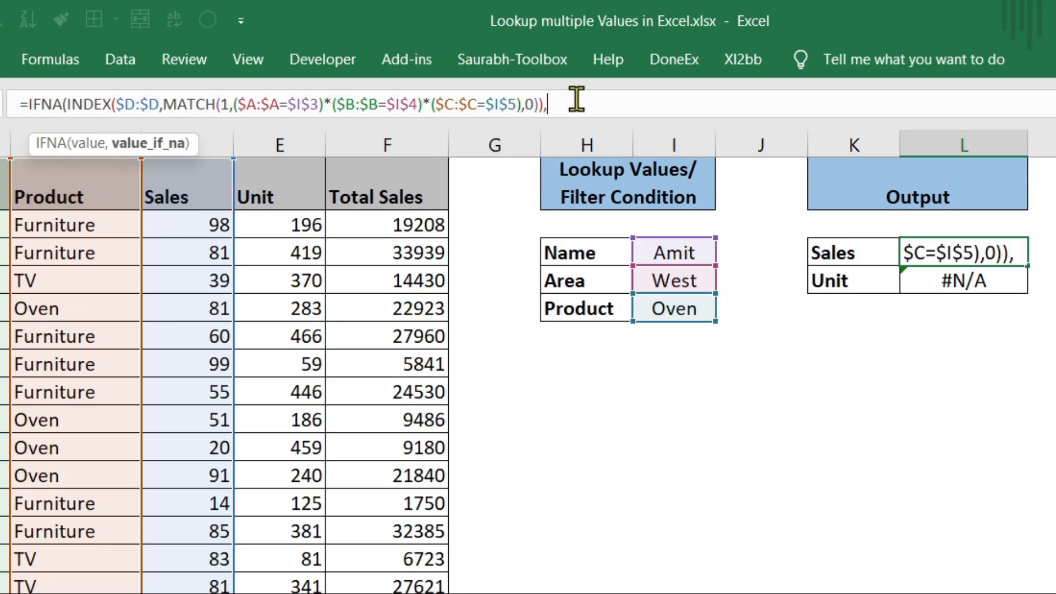
{"action": "type", "text": "\"Not"}
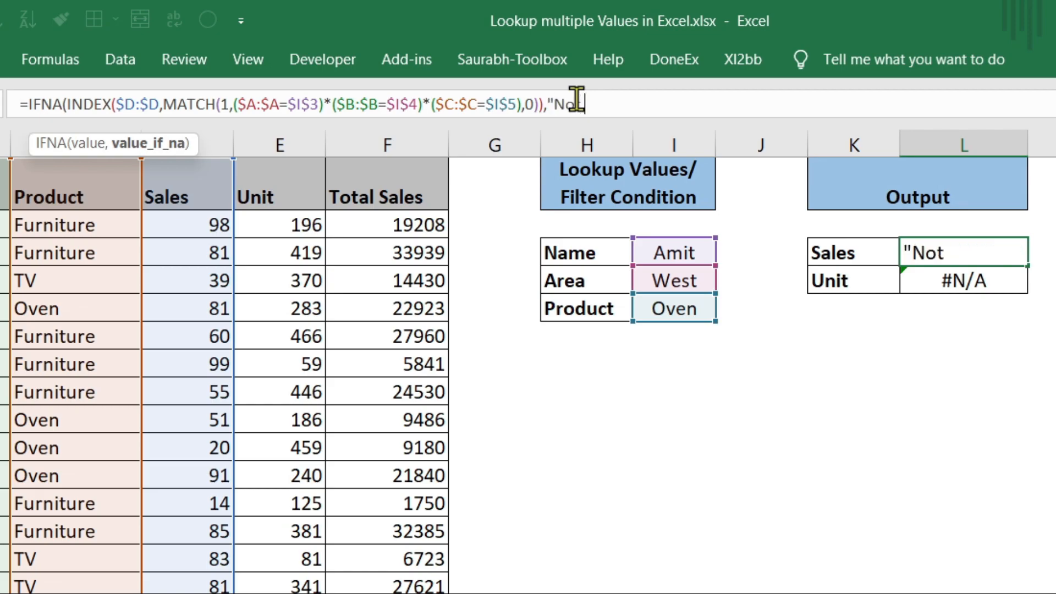
{"action": "type", "text": " available"}
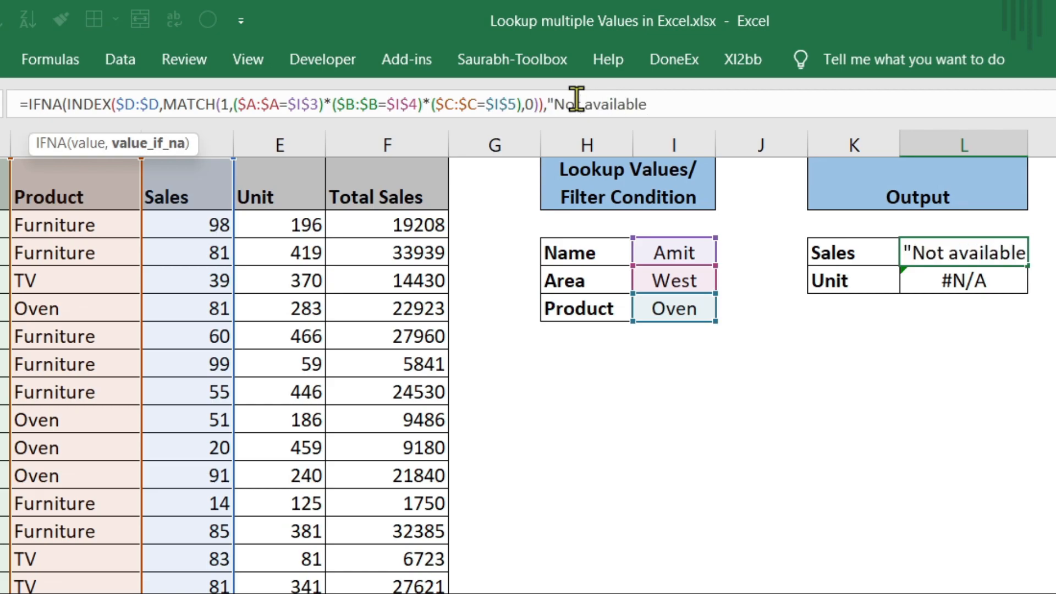
{"action": "type", "text": "\")"}
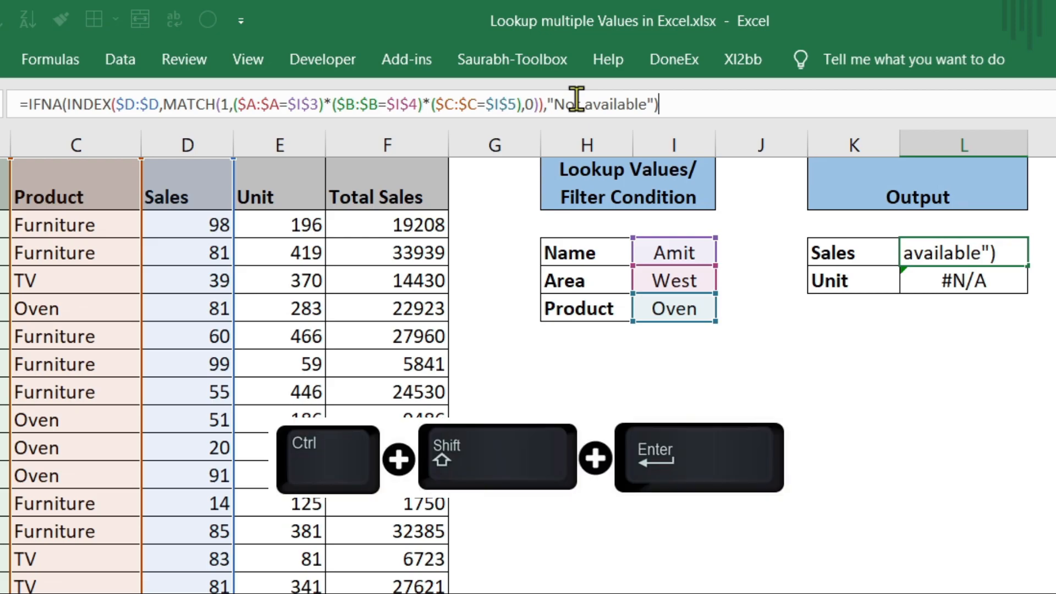
{"action": "key", "text": "ctrl+shift+Return"}
{"action": "left_click", "coordinate": [1014, 286]}
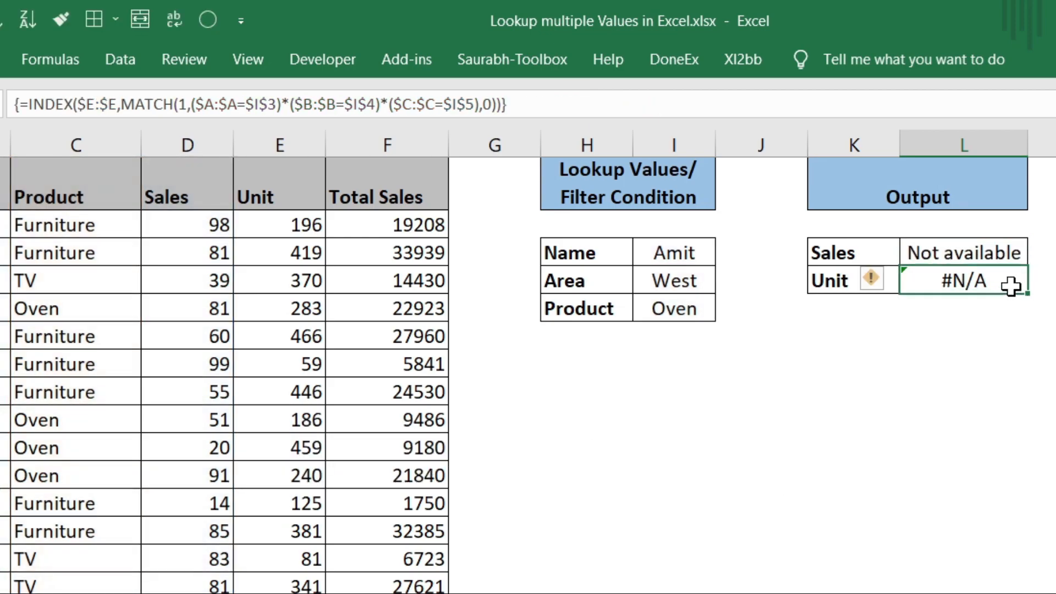
- Wrap the L4 Unit formula in IFNA with "Not Available" and recommit it as an array formula
{"action": "left_click", "coordinate": [27, 104]}
{"action": "type", "text": "IFNA("}
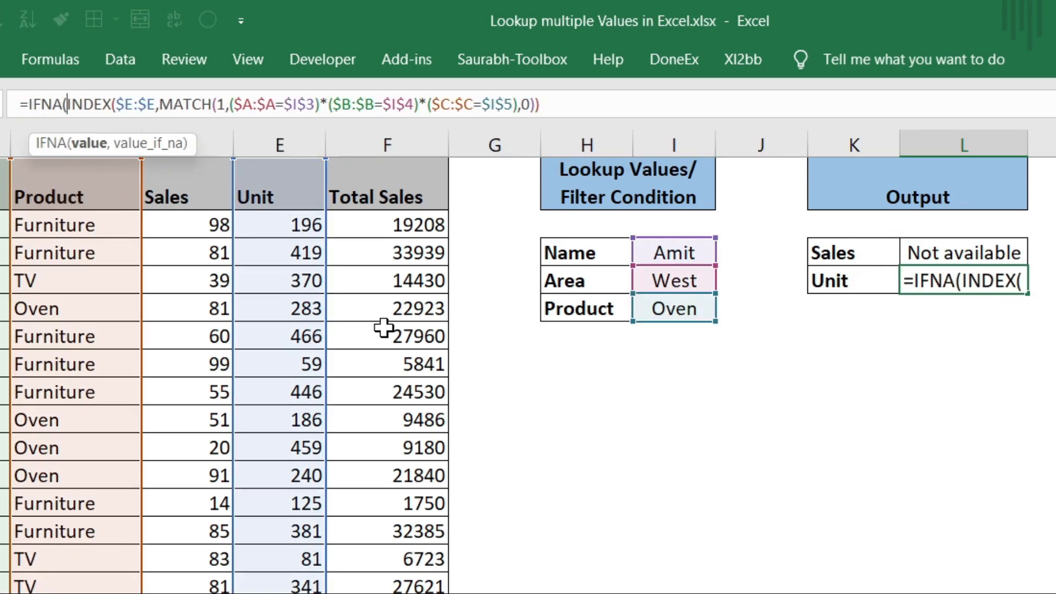
{"action": "key", "text": "End"}
{"action": "type", "text": ","}
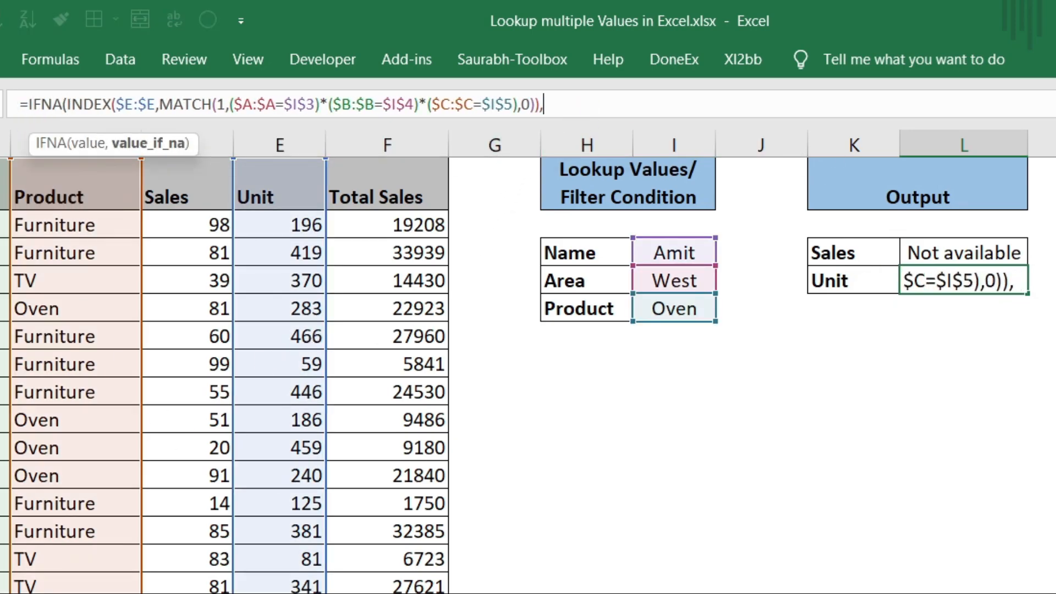
{"action": "type", "text": "\"Not Availabl"}
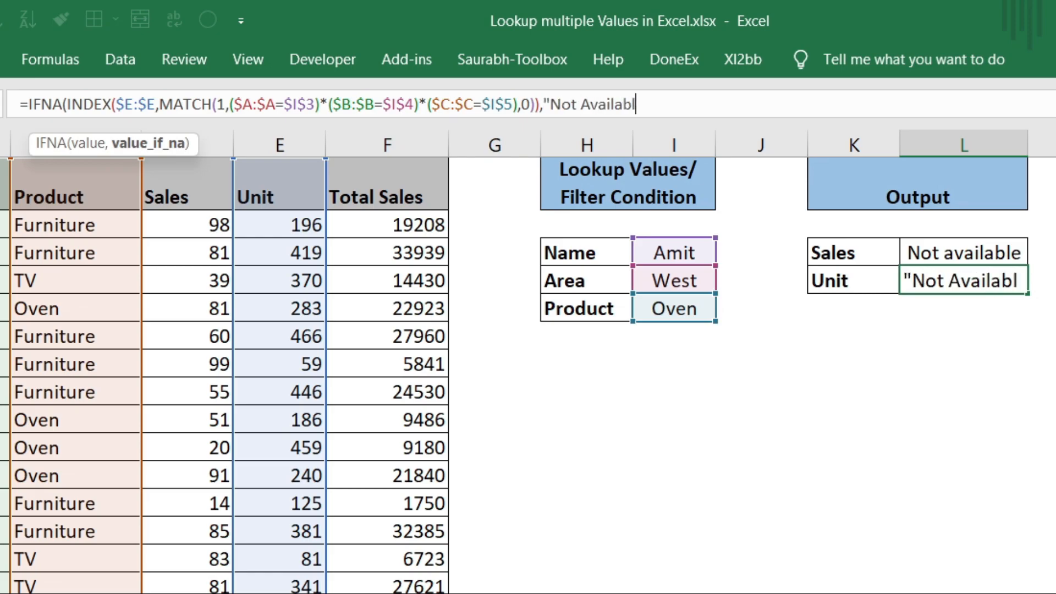
{"action": "type", "text": "e\")"}
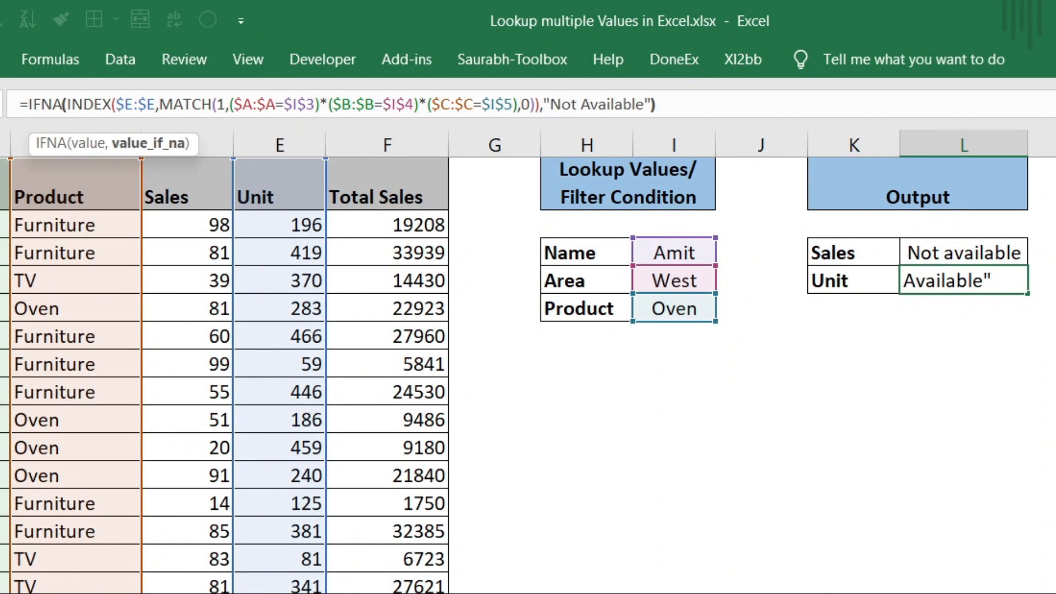
{"action": "key", "text": "ctrl+shift+Return"}
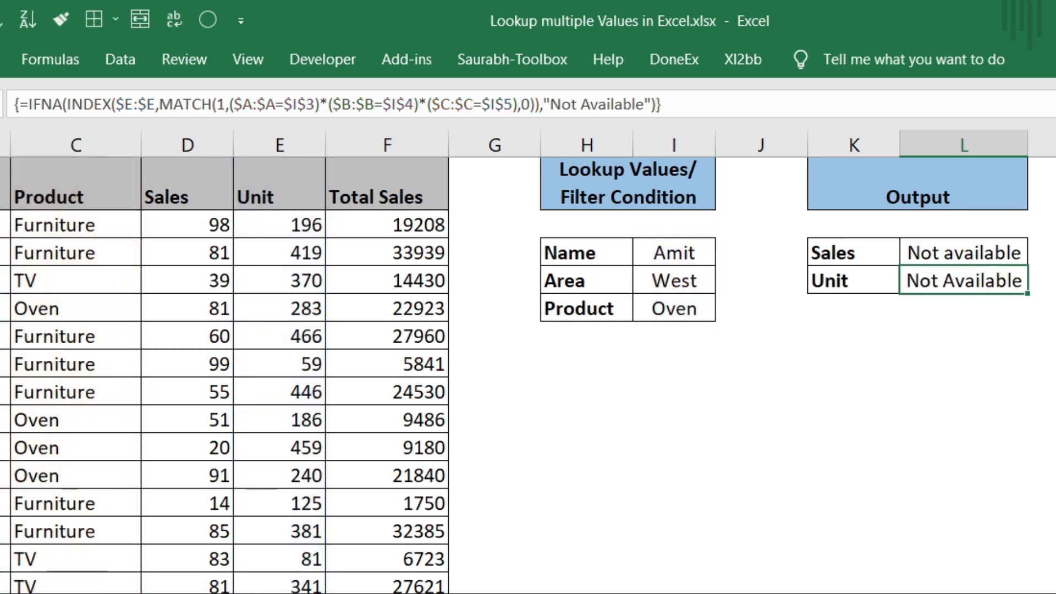